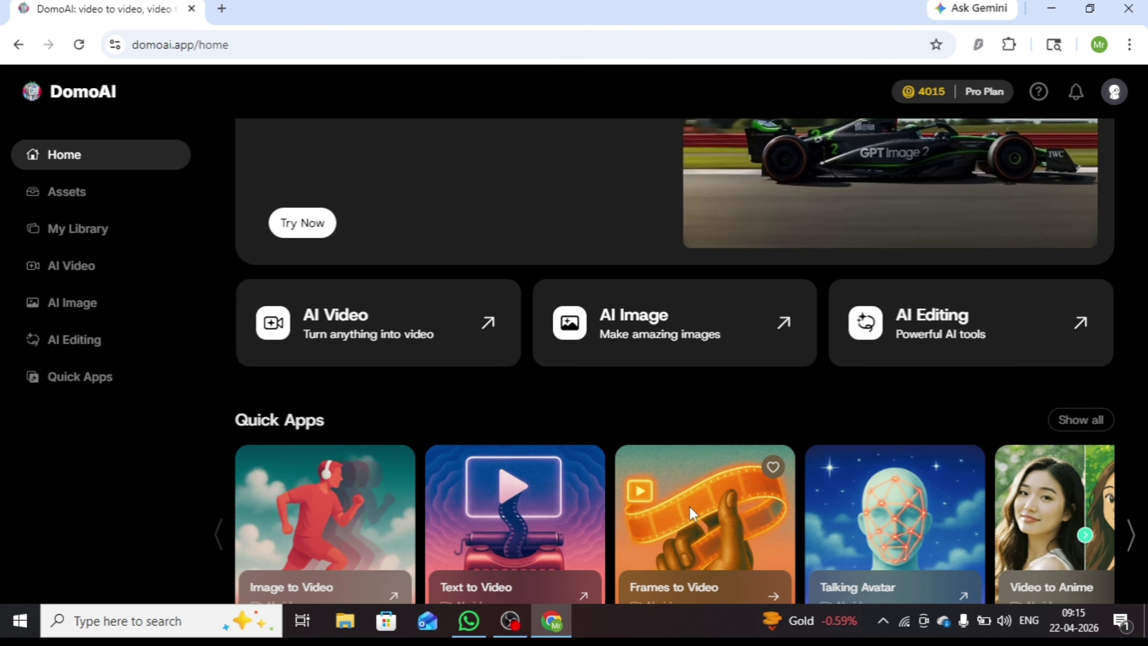
scroll(689, 505, "down", 10)
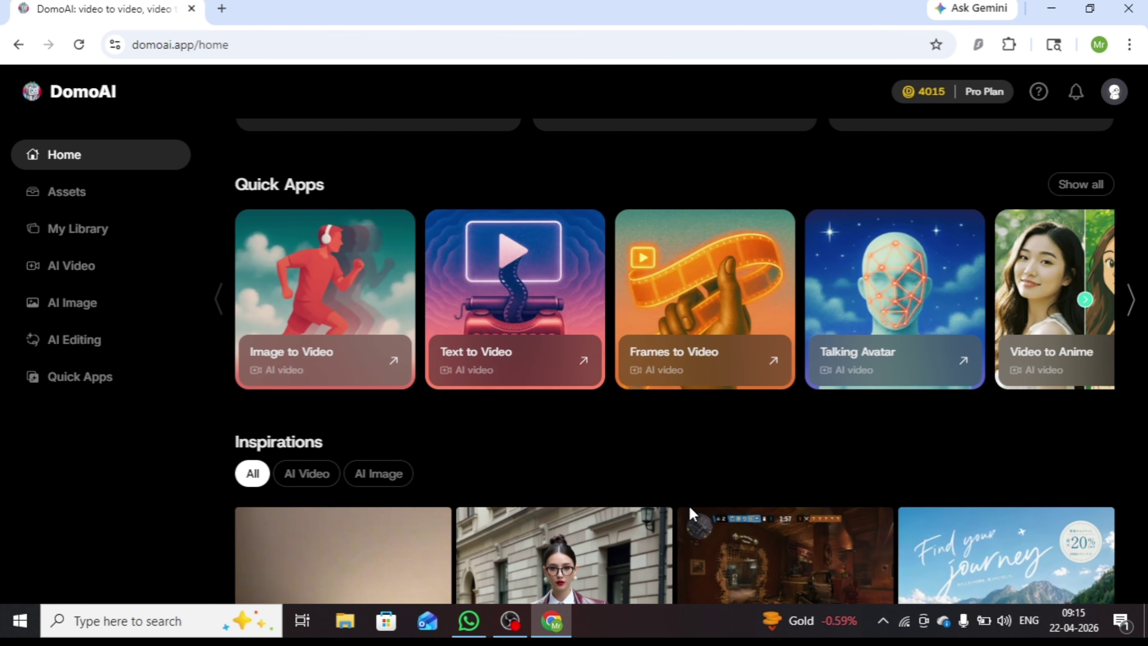
scroll(690, 506, "down", 8)
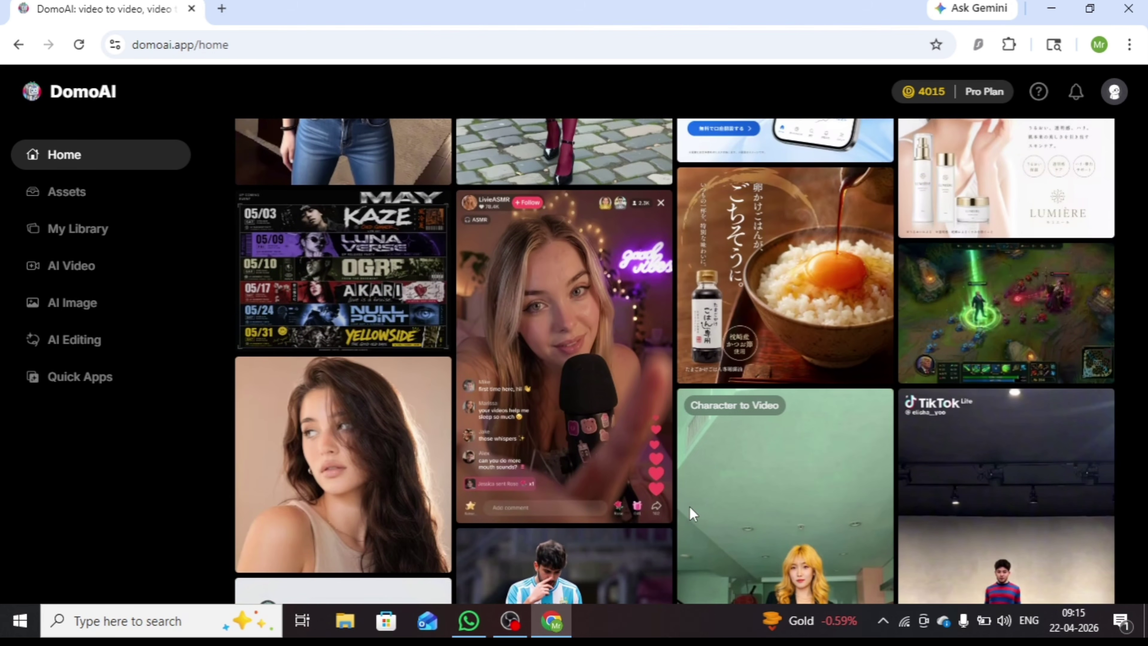
scroll(689, 506, "down", 5)
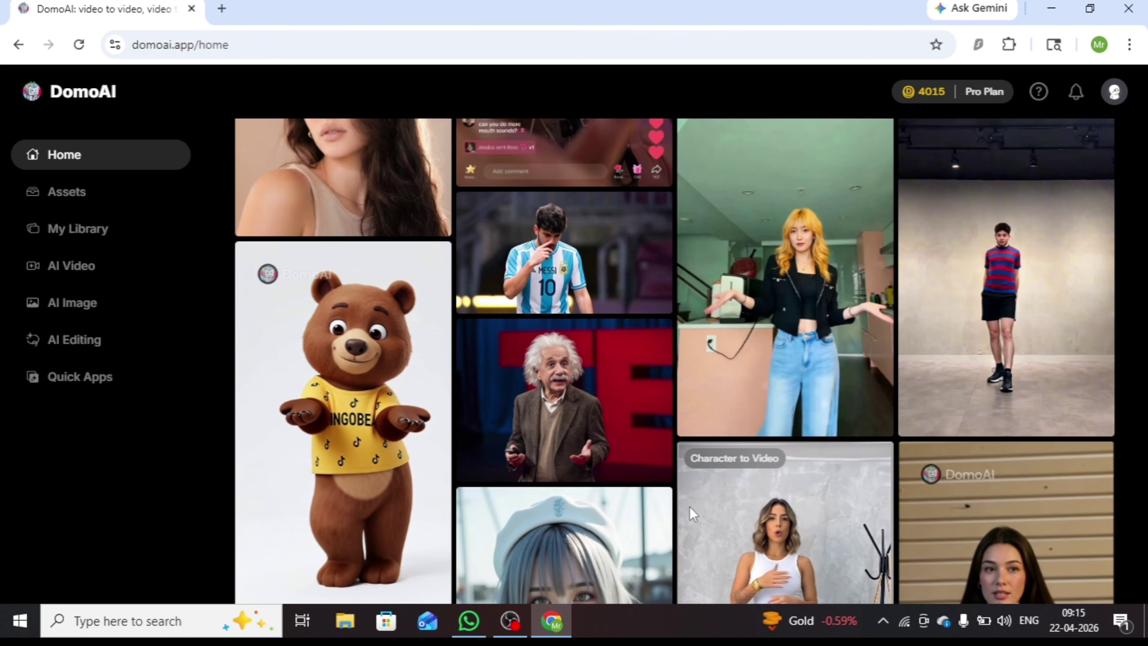
scroll(693, 514, "up", 1)
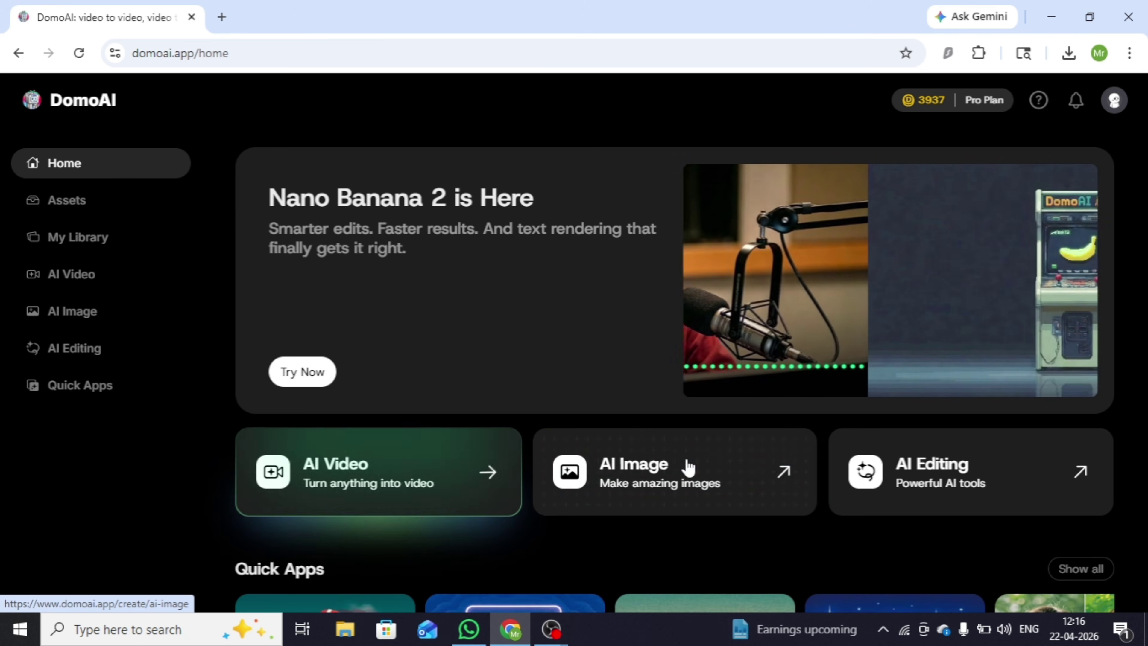
Open AI Image, enter the ultra-realistic Hollywood super soldier battle prompt ending in "freeze frame of peak action moment", and choose the Fusion S2 model
left_click(602, 485)
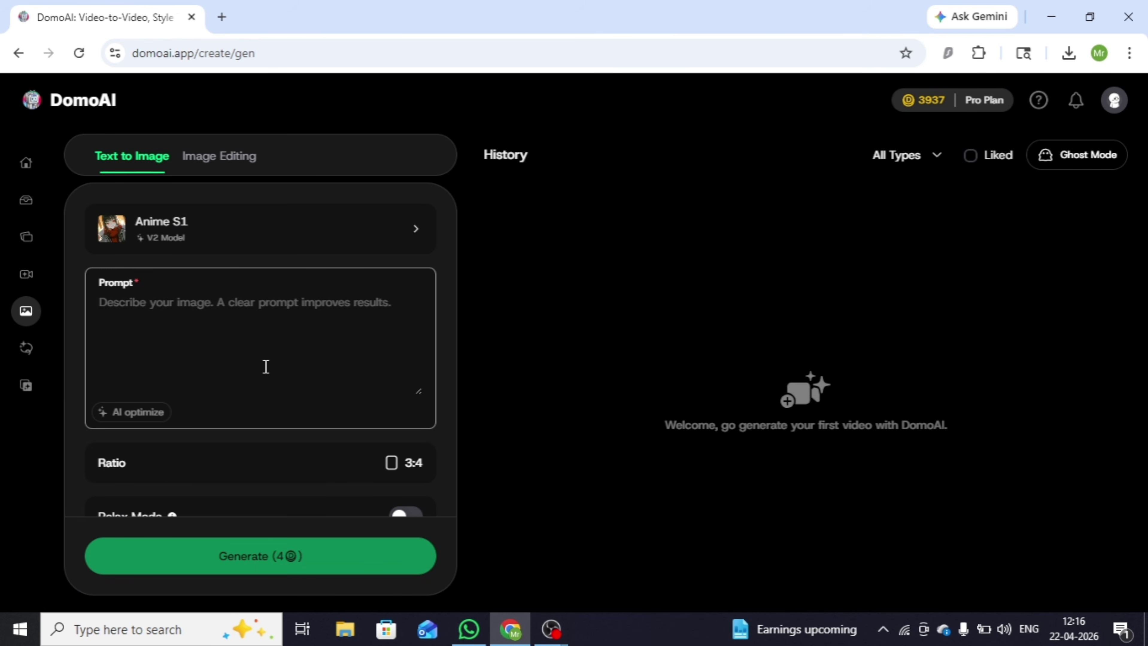
type("action movement, highly detailed textures, sweat, dirt, battle damage on armor, cinematic lens flare, volumetric lighting, realistic shadows, epic blockbuster movie frame, IMAX style, 8K ultra detail, high contrast, HDR, film grain, dramatic war atmosphere, freeze frame of peak action moment")
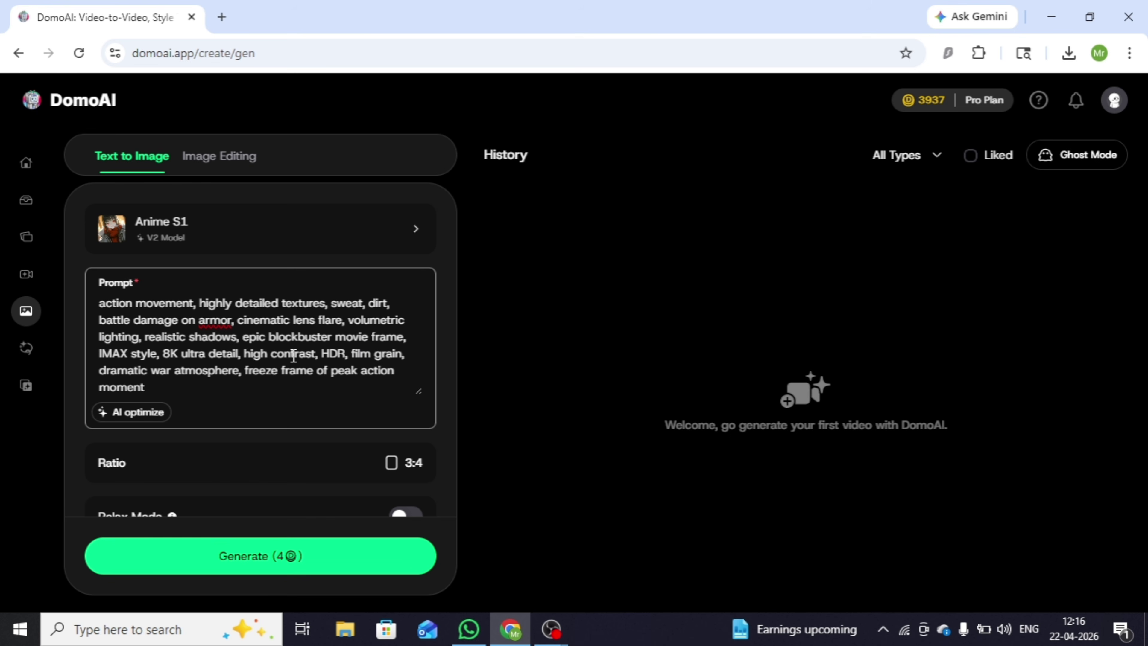
left_click(270, 249)
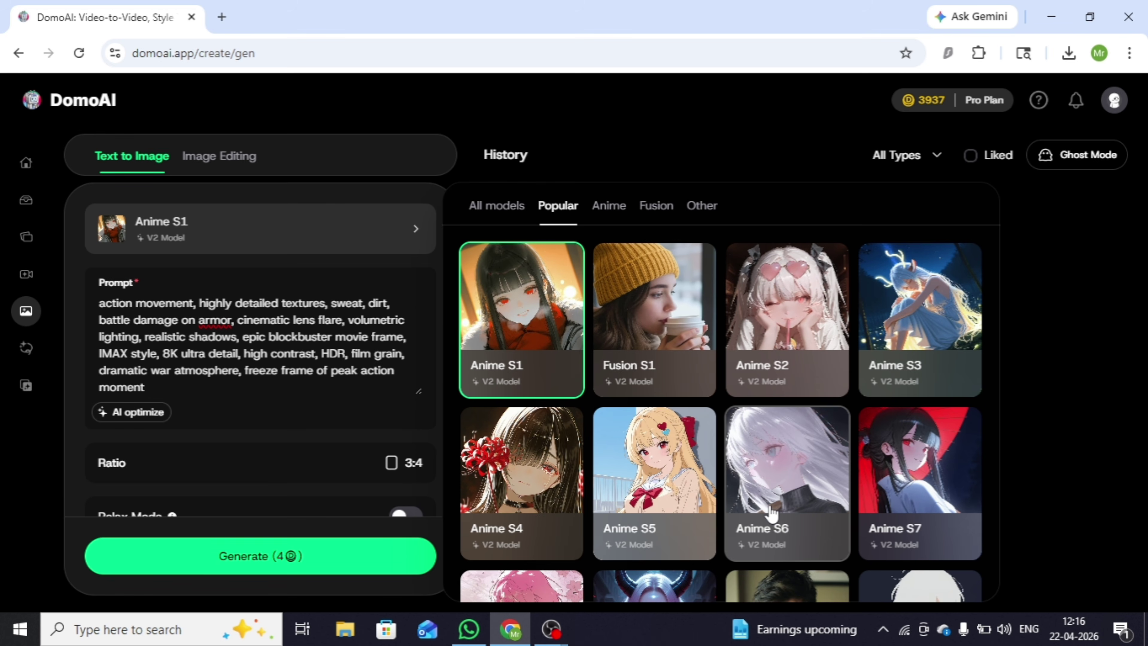
scroll(808, 474, "down", 4)
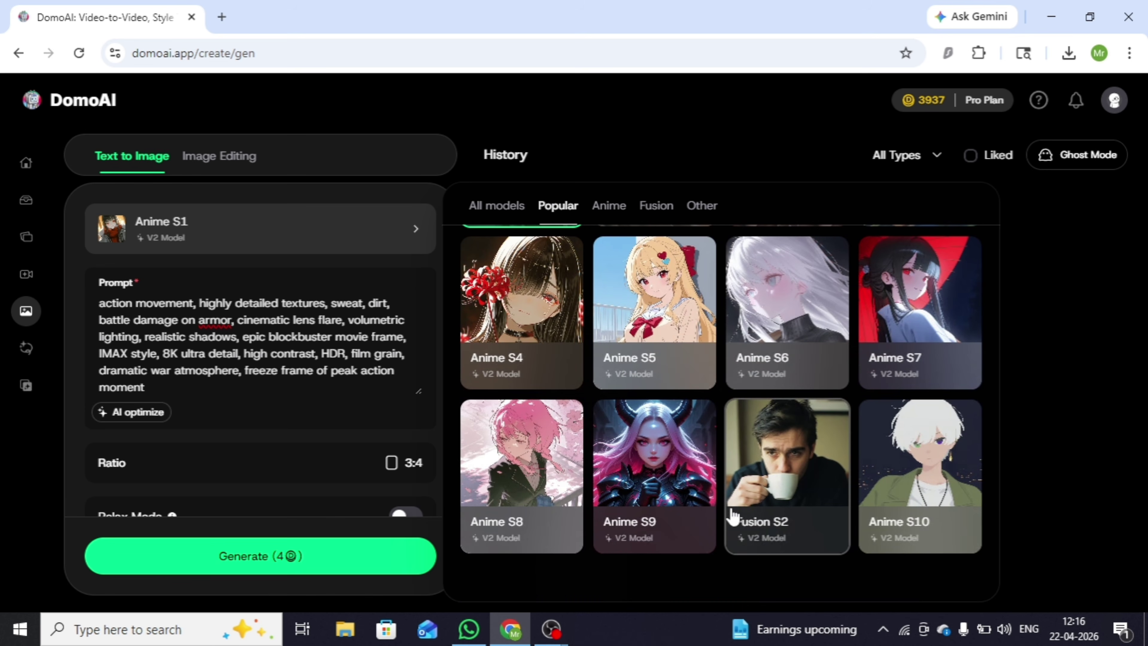
left_click(774, 517)
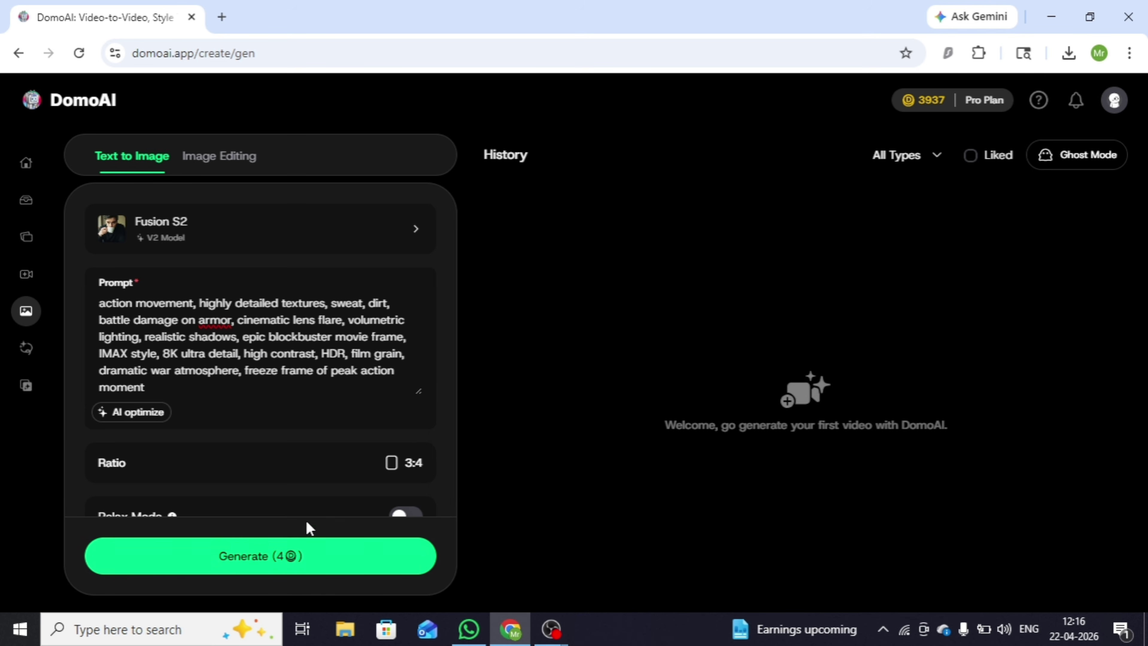
Generate the images with a 16:9 ratio and No Watermark turned off
left_click(319, 476)
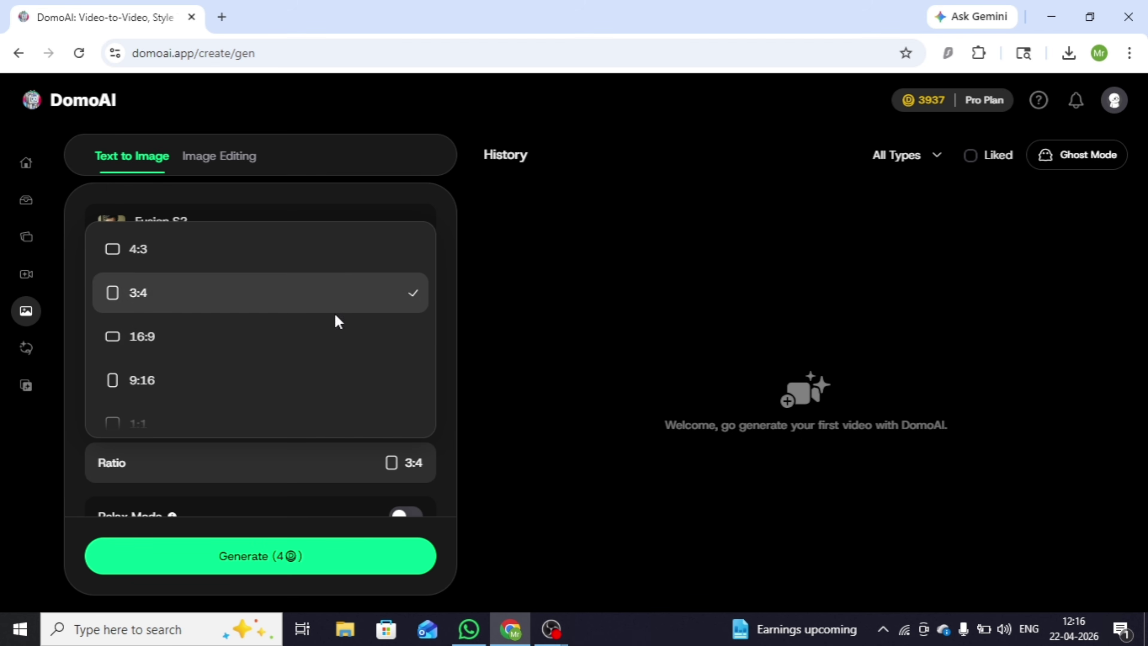
left_click(338, 339)
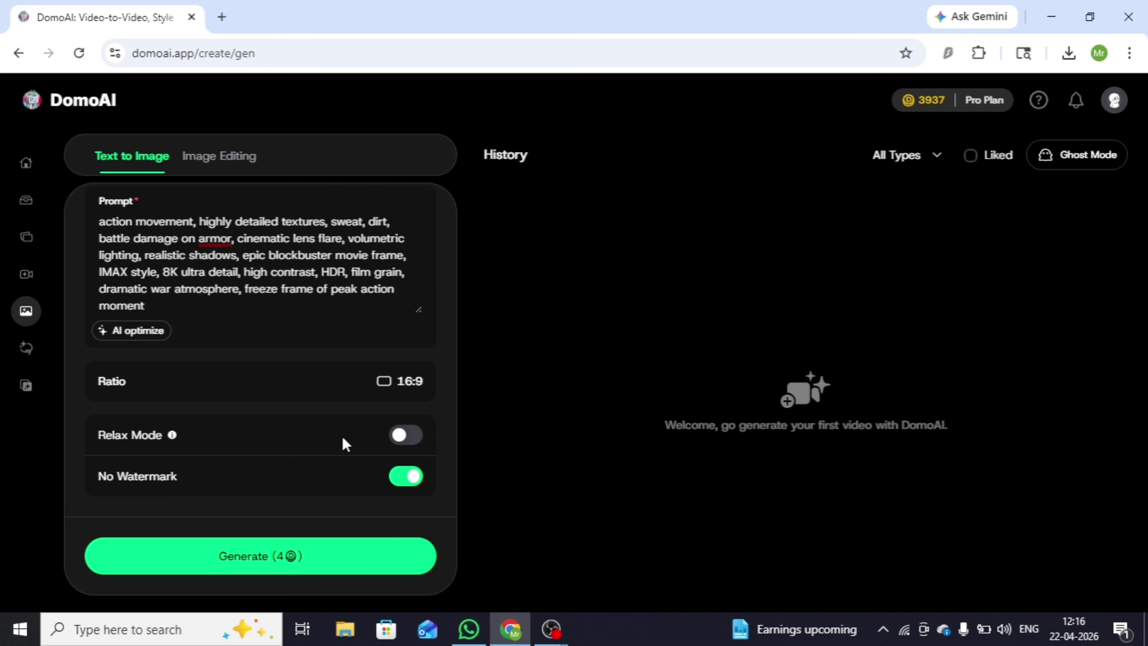
left_click(410, 477)
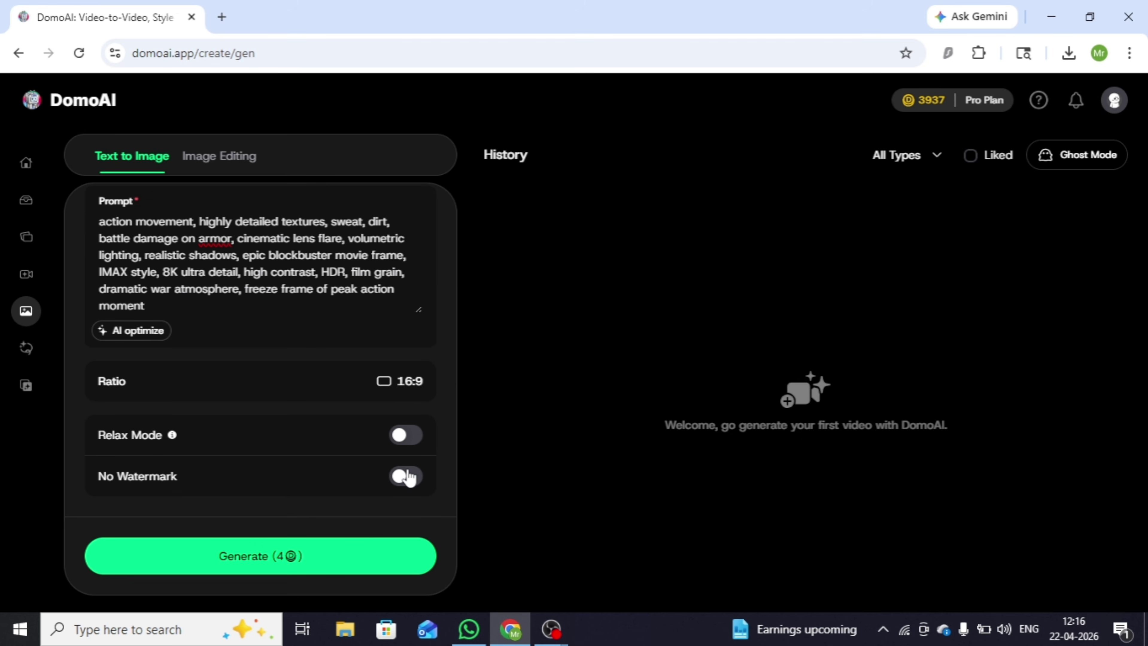
left_click(403, 552)
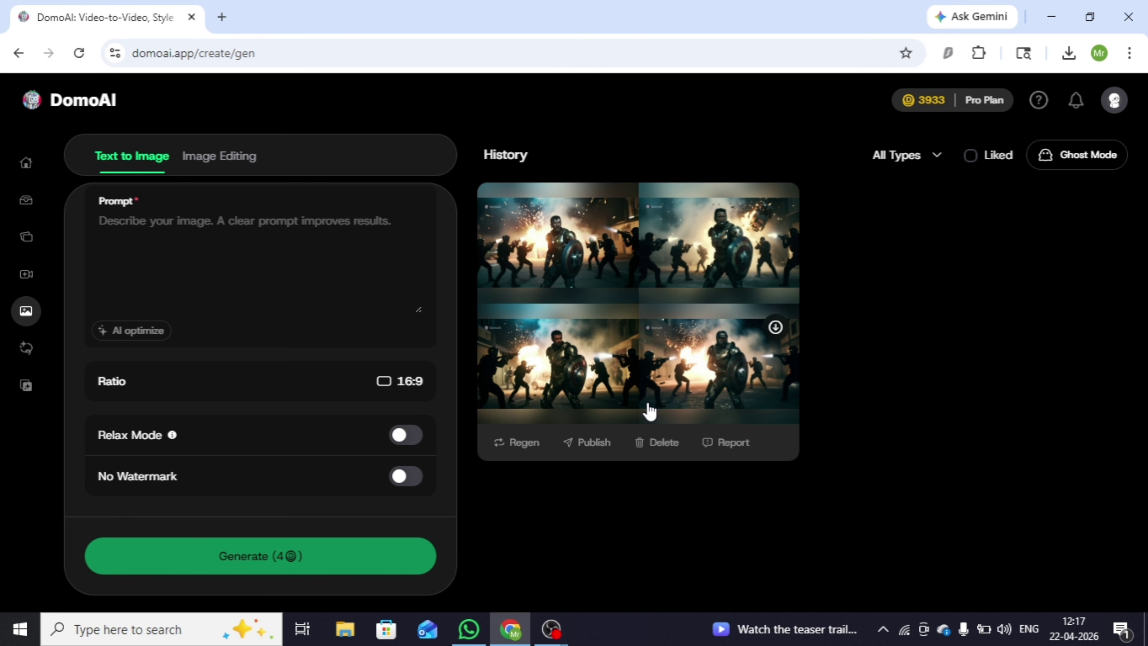
Review the four generated super soldier images one by one at large size
left_click(601, 257)
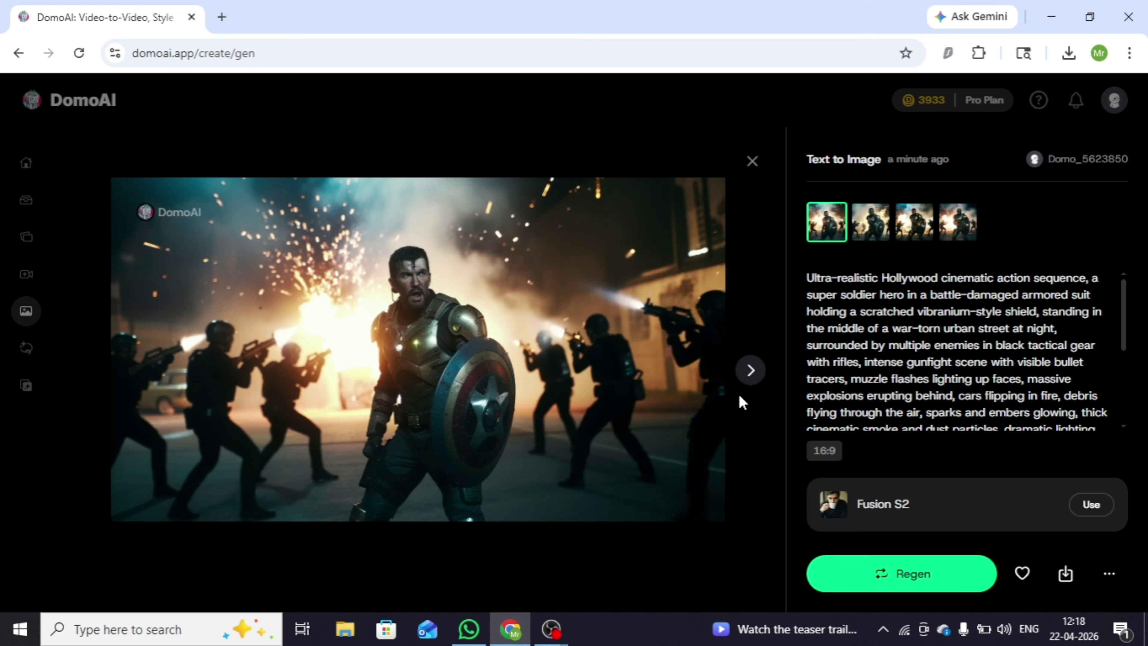
left_click(751, 371)
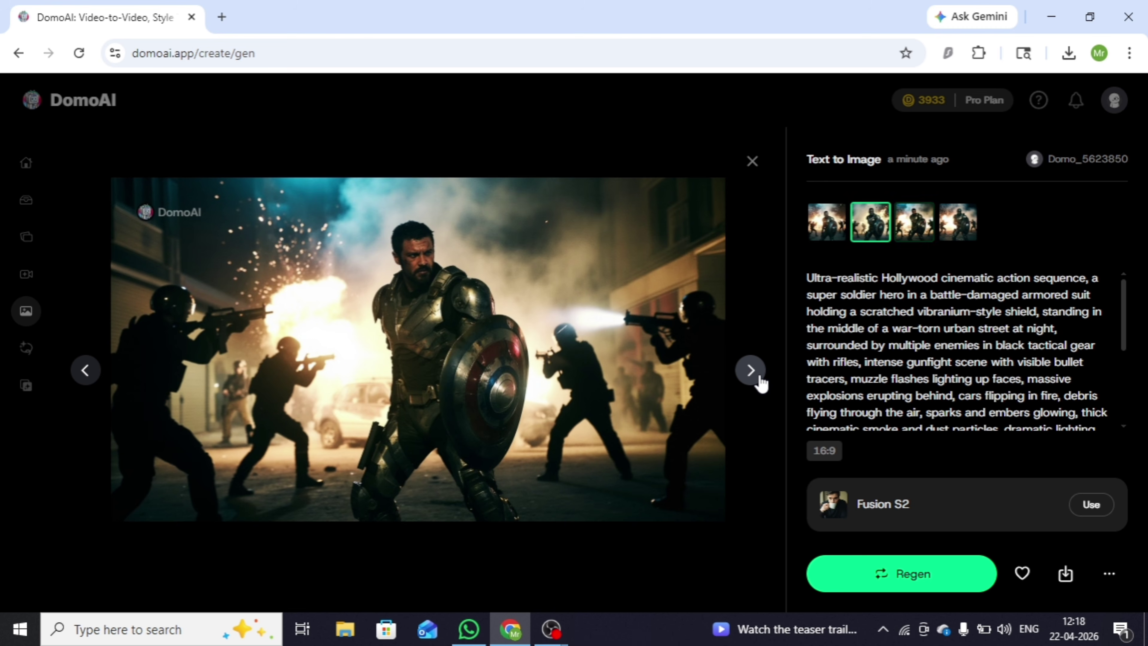
left_click(759, 377)
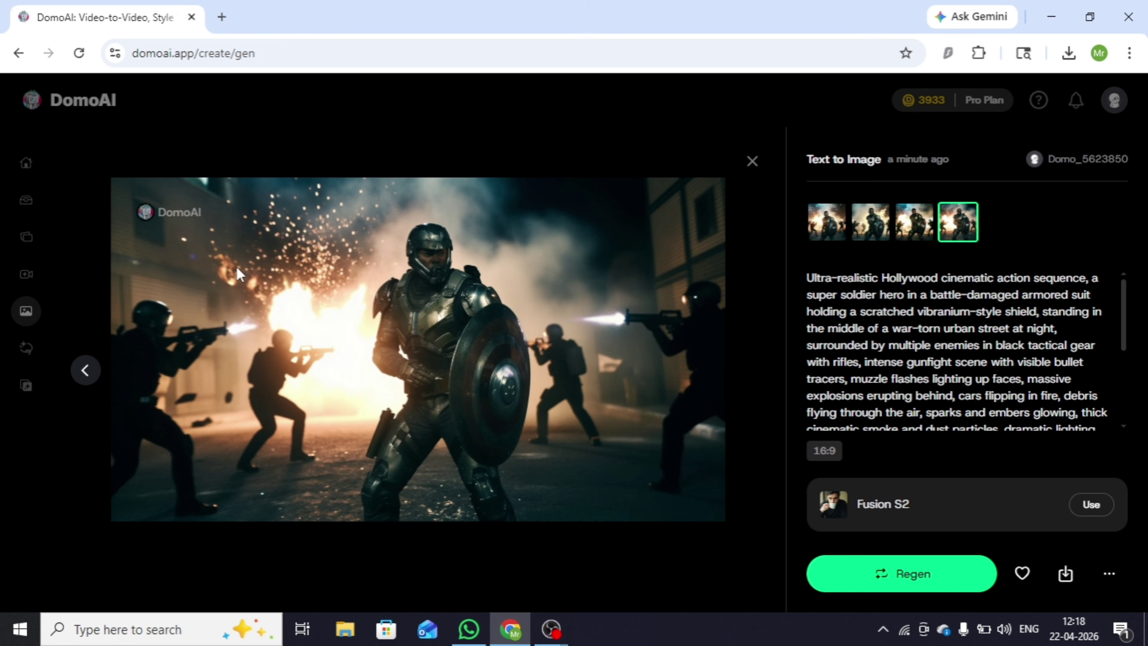
left_click(84, 371)
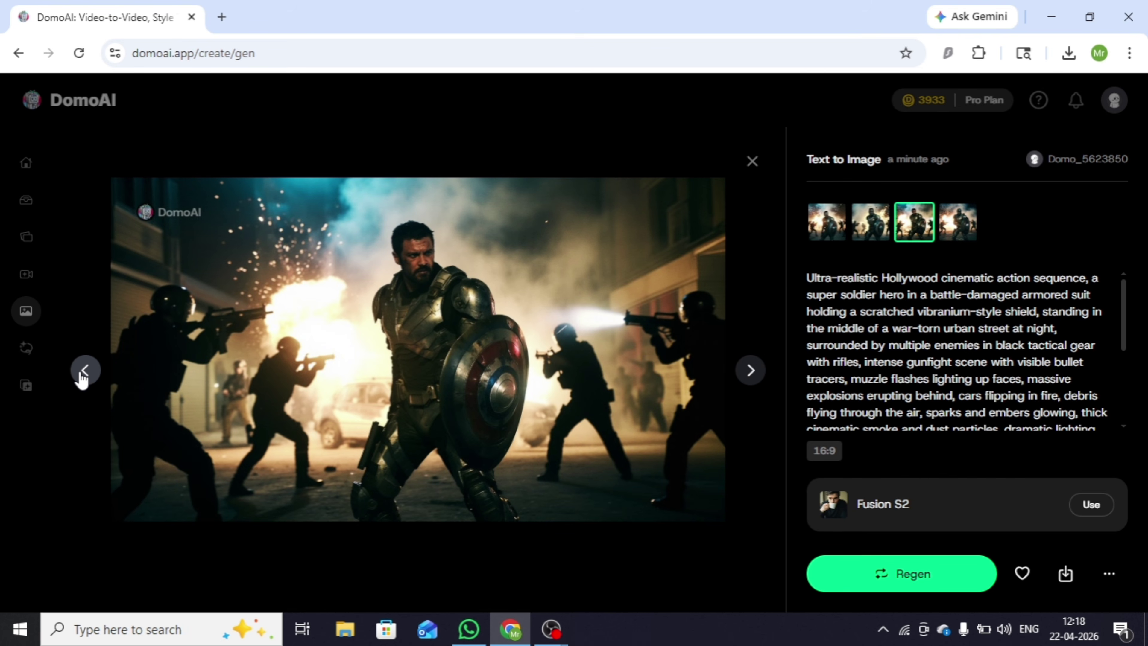
left_click(82, 379)
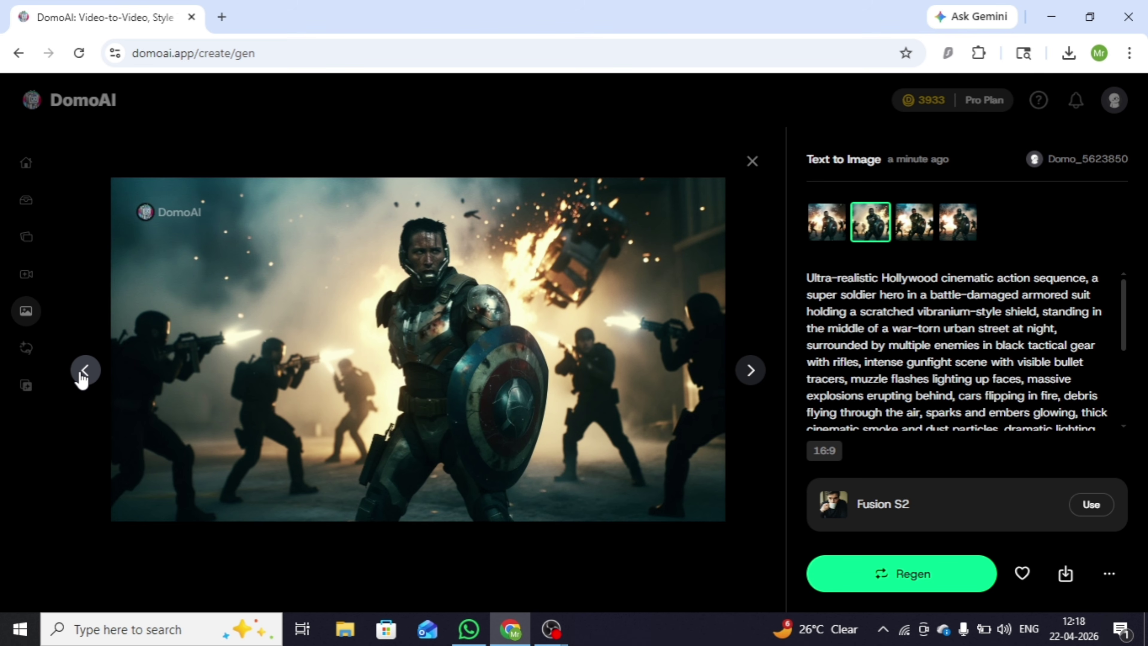
left_click(82, 380)
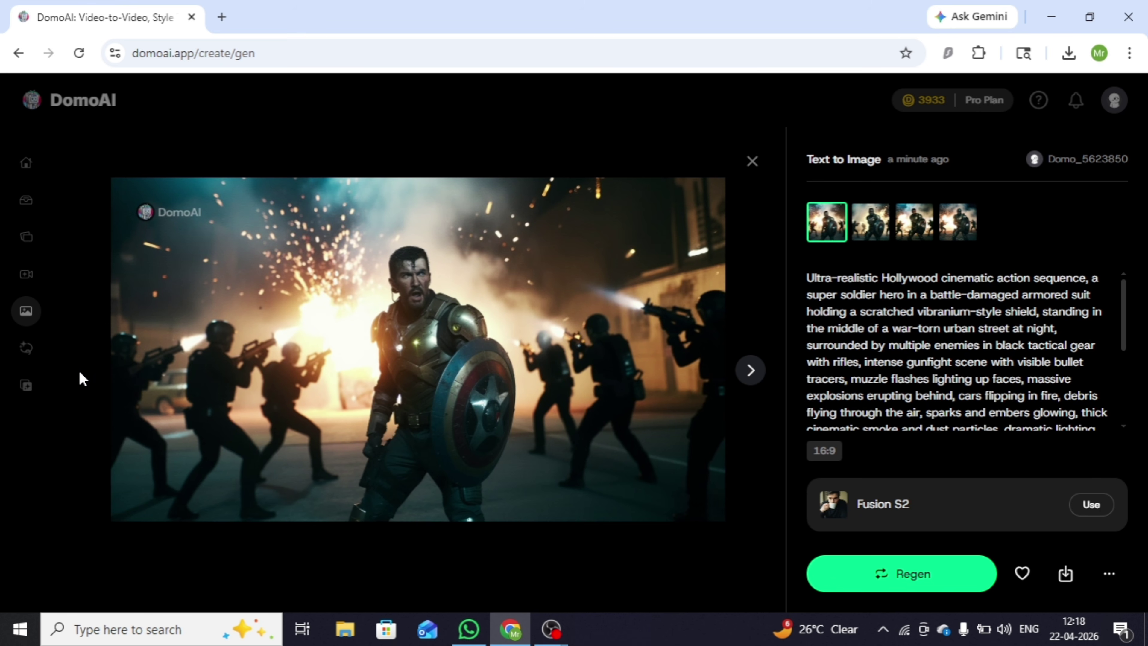
left_click(79, 378)
Open AI Video and upload the armored soldier image ai-artwork_070fc92f-6342-4f23-a291-49eeb3f0ce79 from Downloads as the Image to Video source
left_click(404, 477)
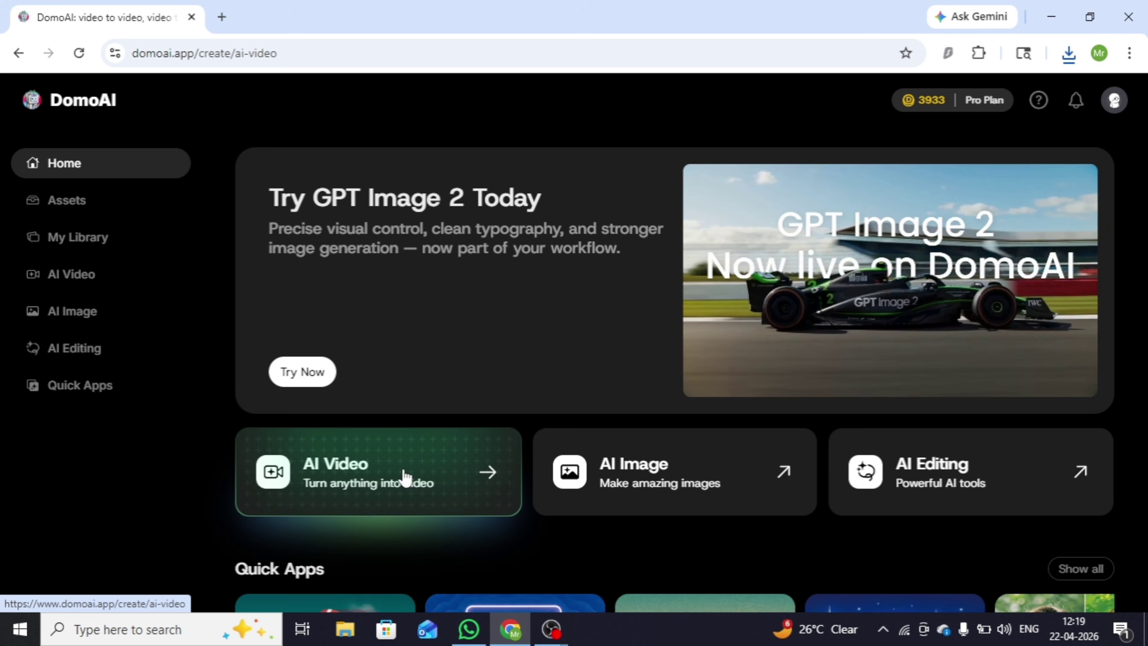
left_click(402, 474)
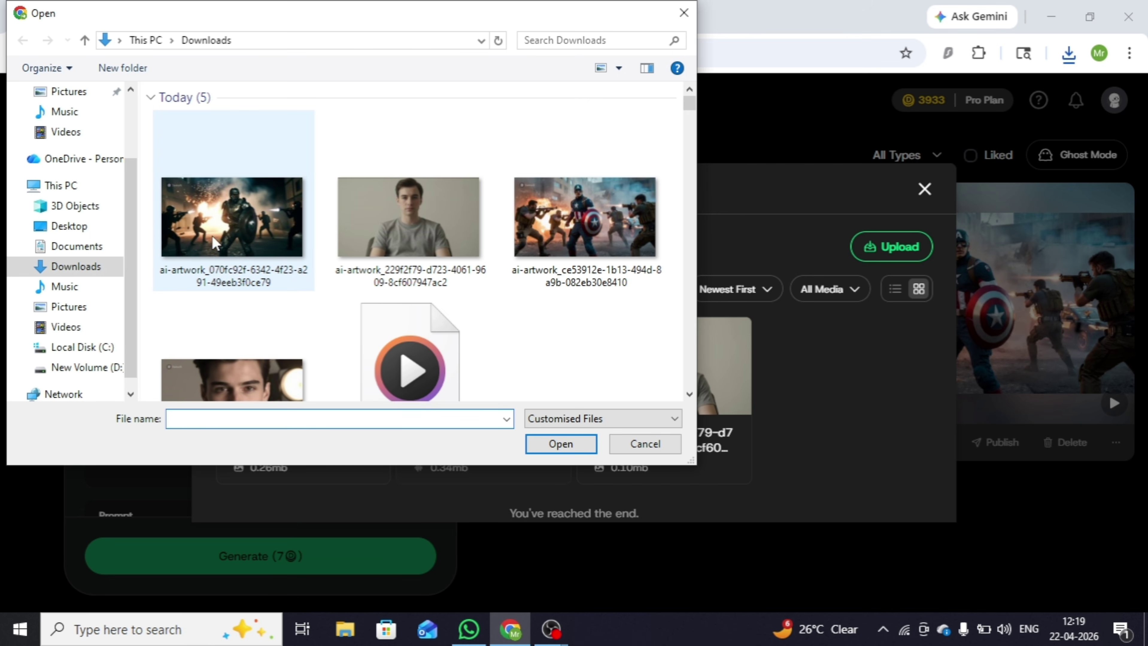
left_click(240, 232)
double_click(240, 232)
Generate the video with the V2.4.1 (Advanced) model, a 10s duration, a 16:9 ratio and No Watermark turned off
left_click(226, 290)
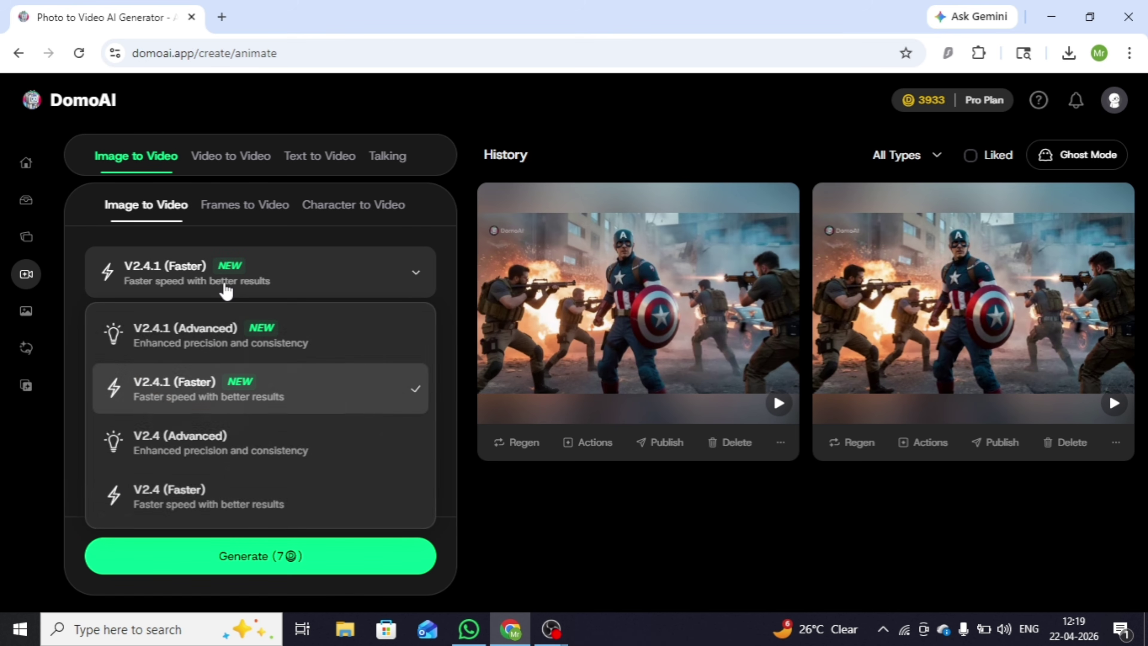
left_click(311, 325)
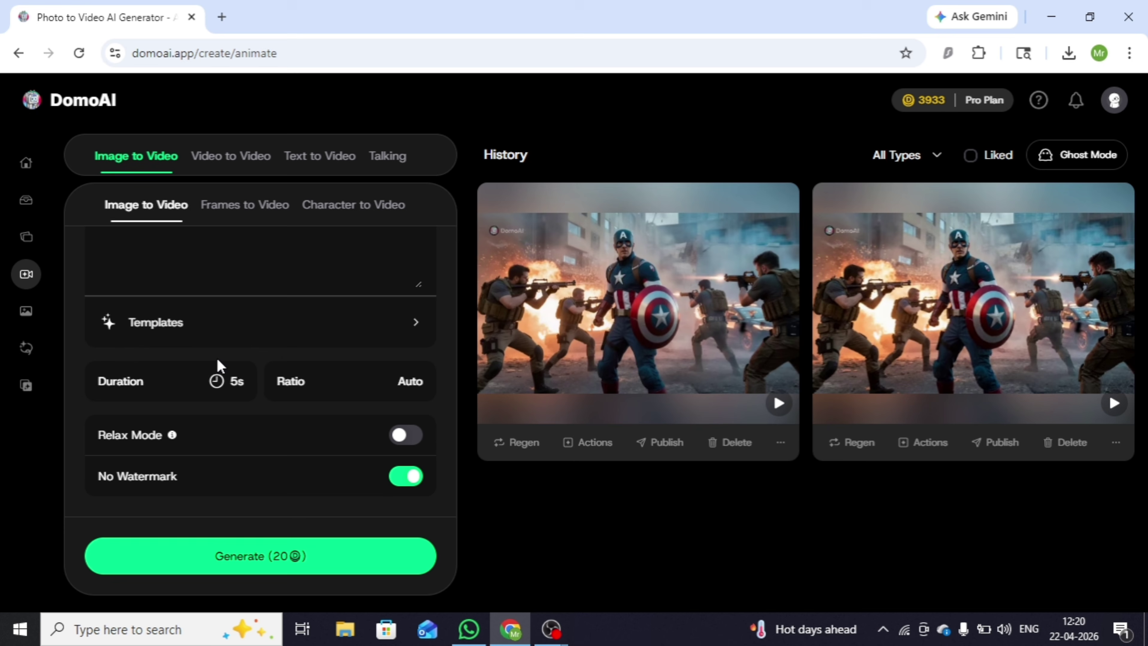
left_click(227, 383)
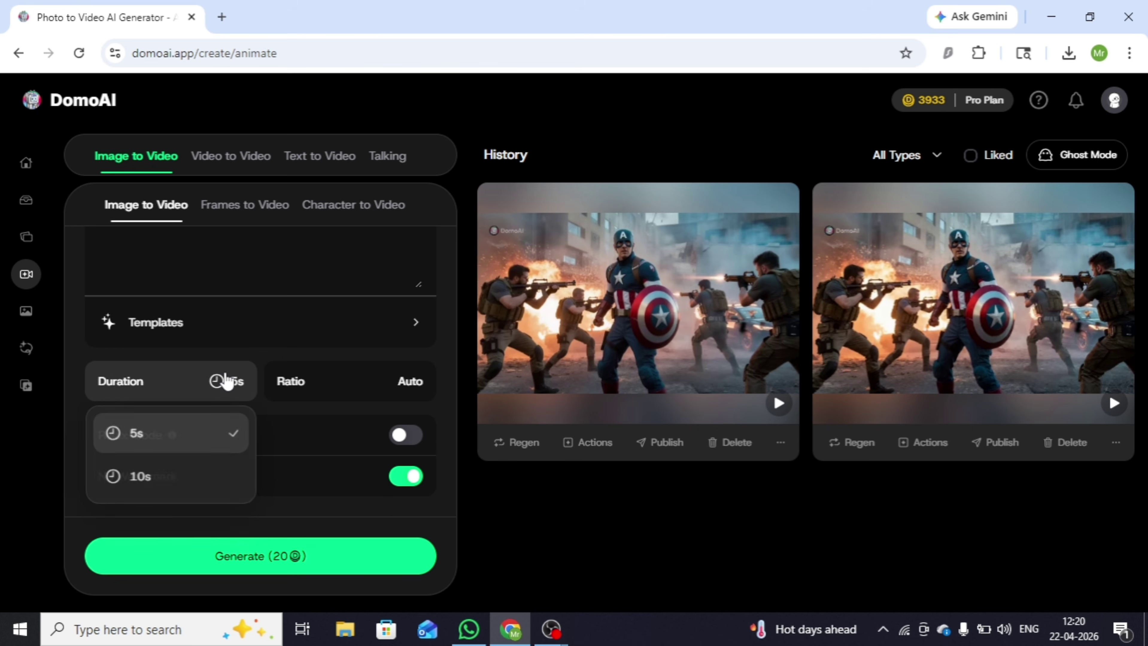
left_click(234, 469)
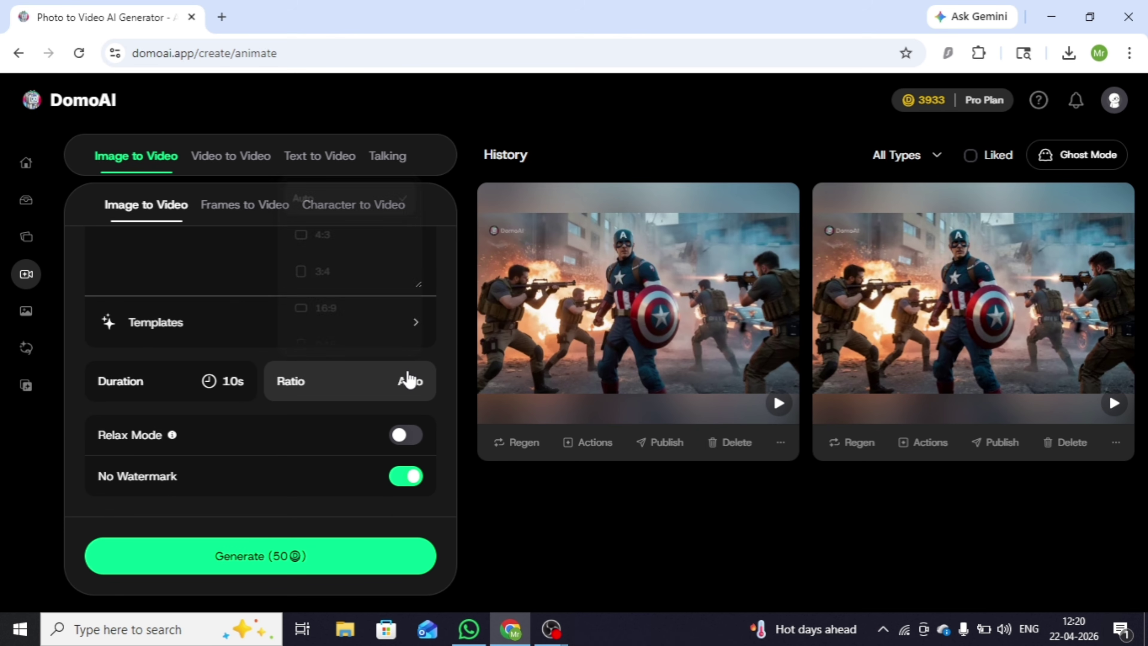
left_click(378, 299)
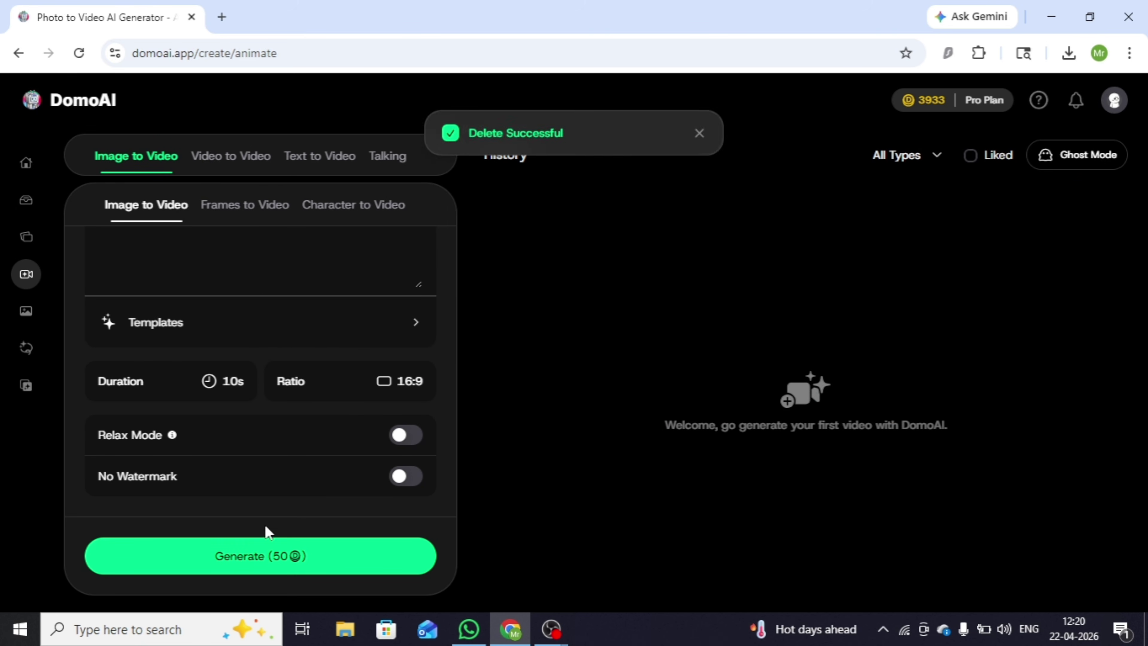
left_click(272, 557)
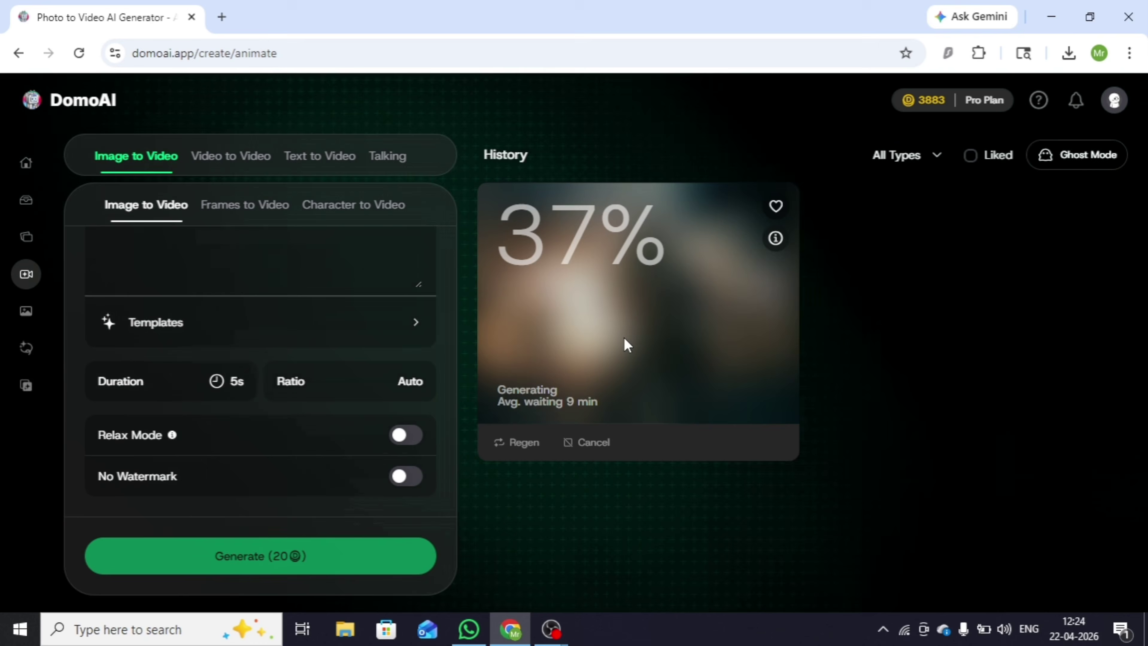
Play the generated soldier video in full screen from the beginning, pause it and return to its detail view
scroll(410, 241, "up", 5)
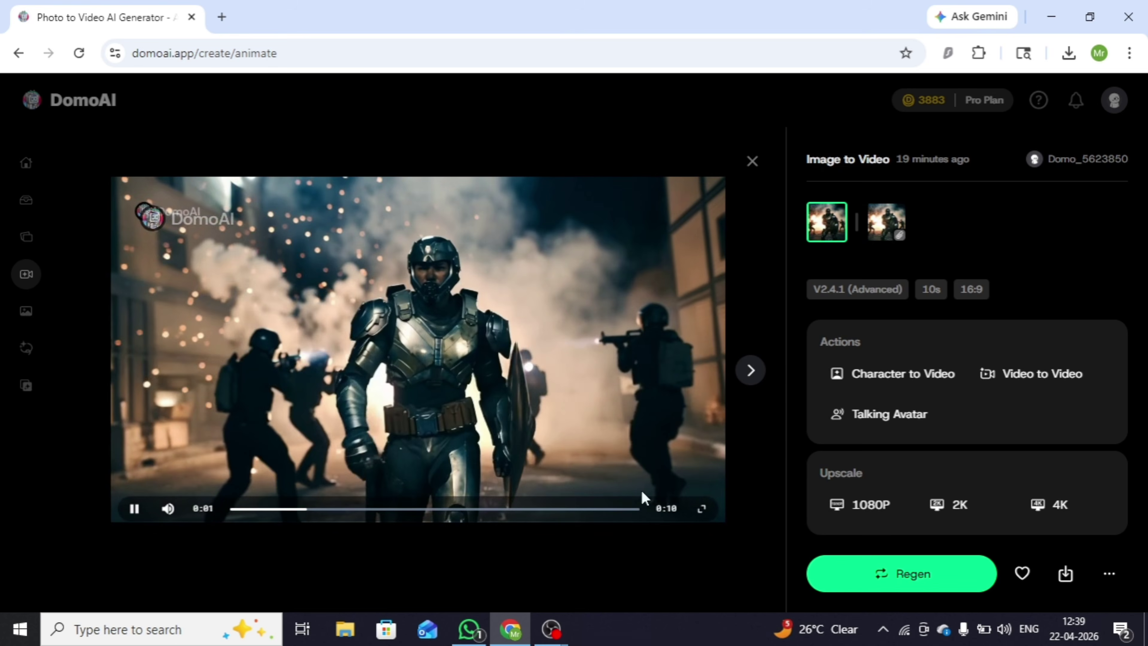
left_click(701, 509)
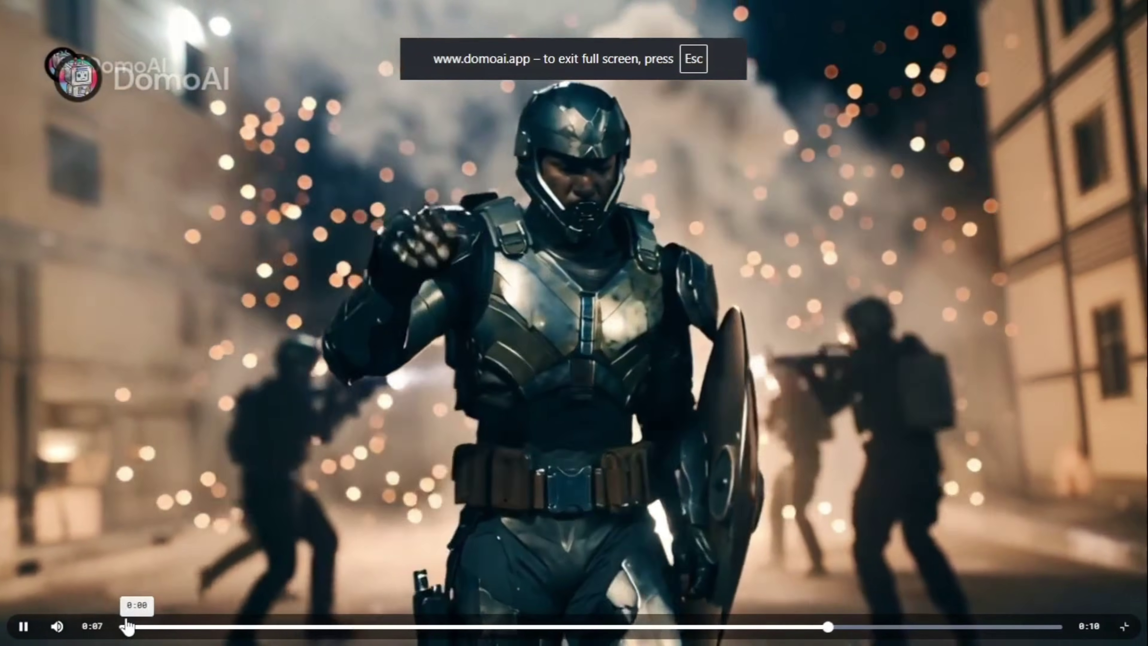
left_click(128, 627)
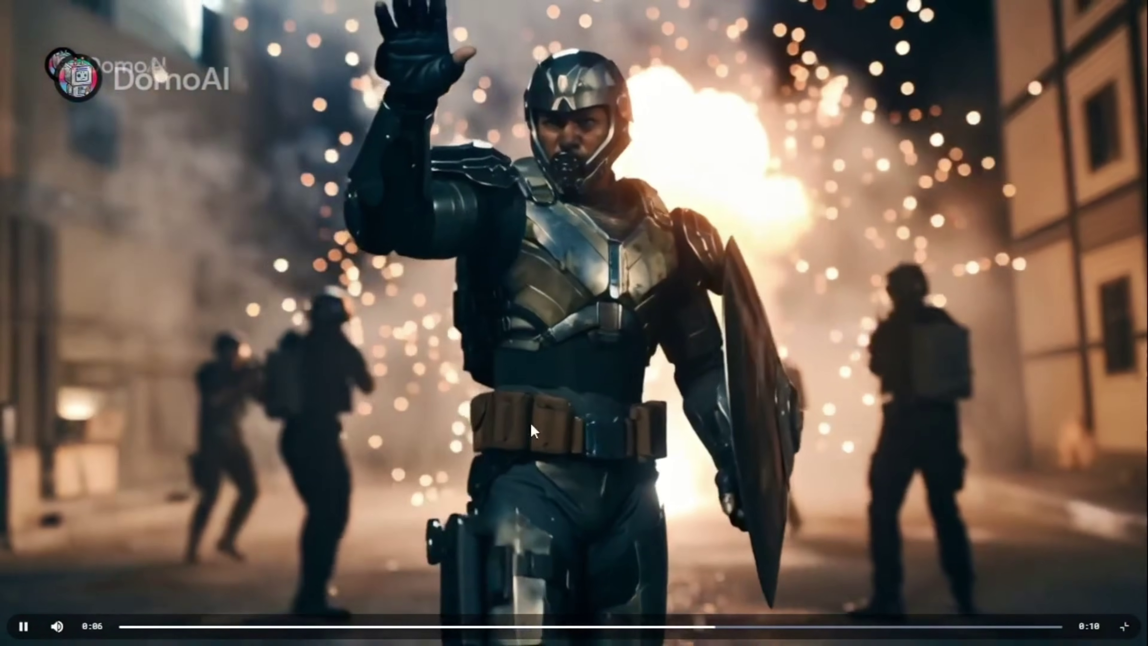
left_click(379, 276)
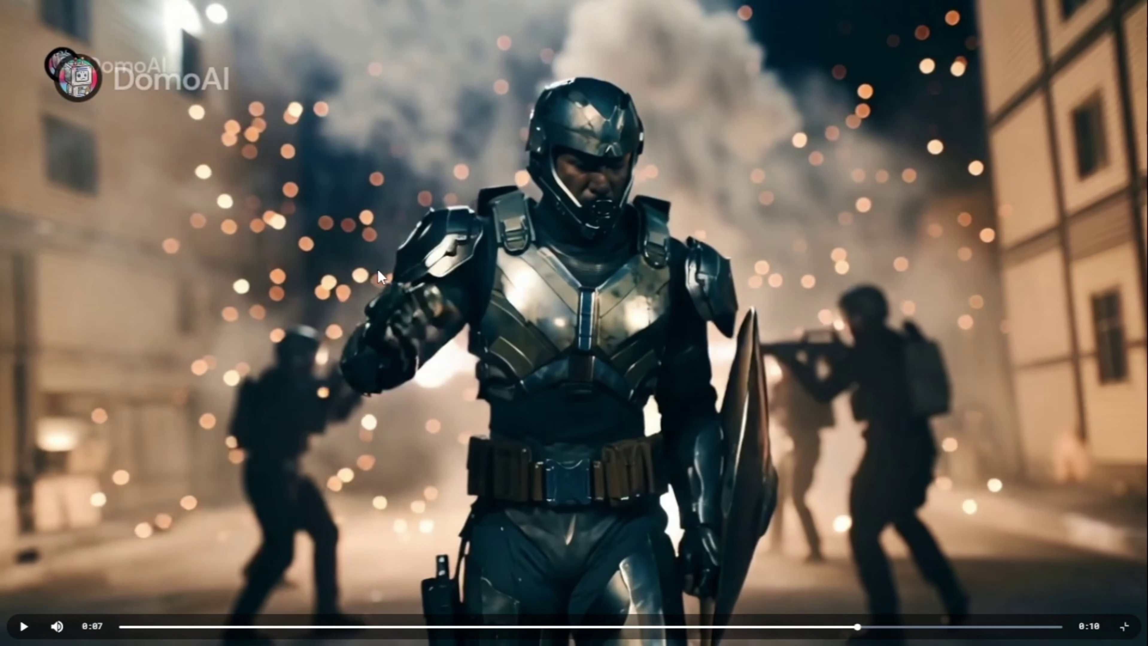
key("Escape")
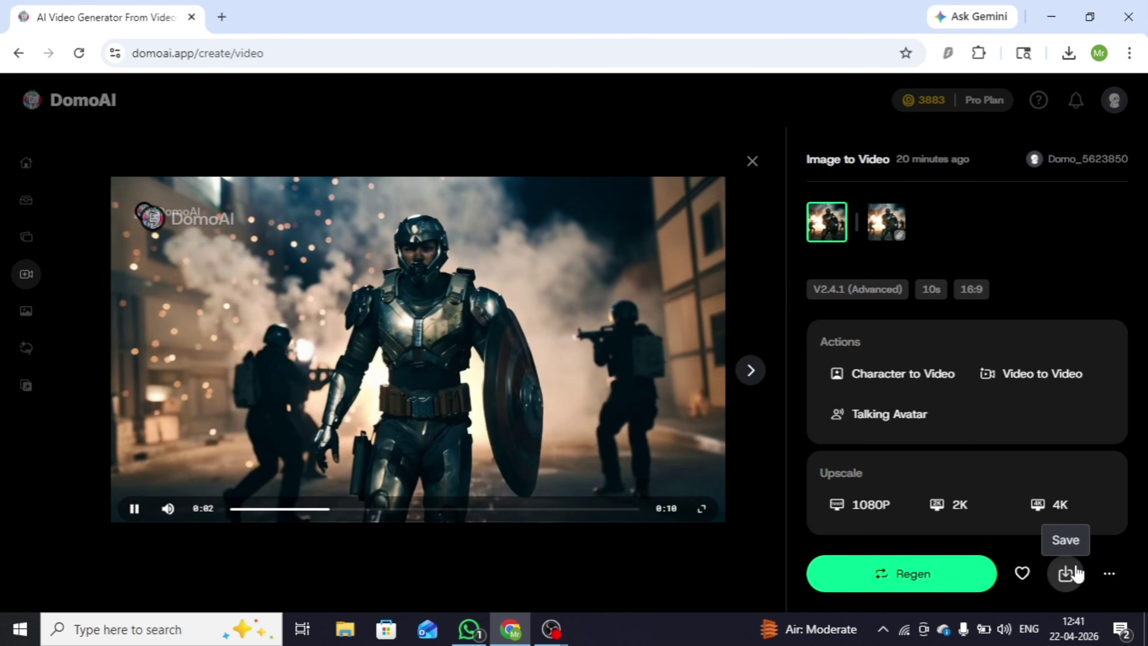
Save the generated video and upload the ai-artwork-video file from Downloads as the Video to Video source
left_click(1077, 574)
left_click(1032, 520)
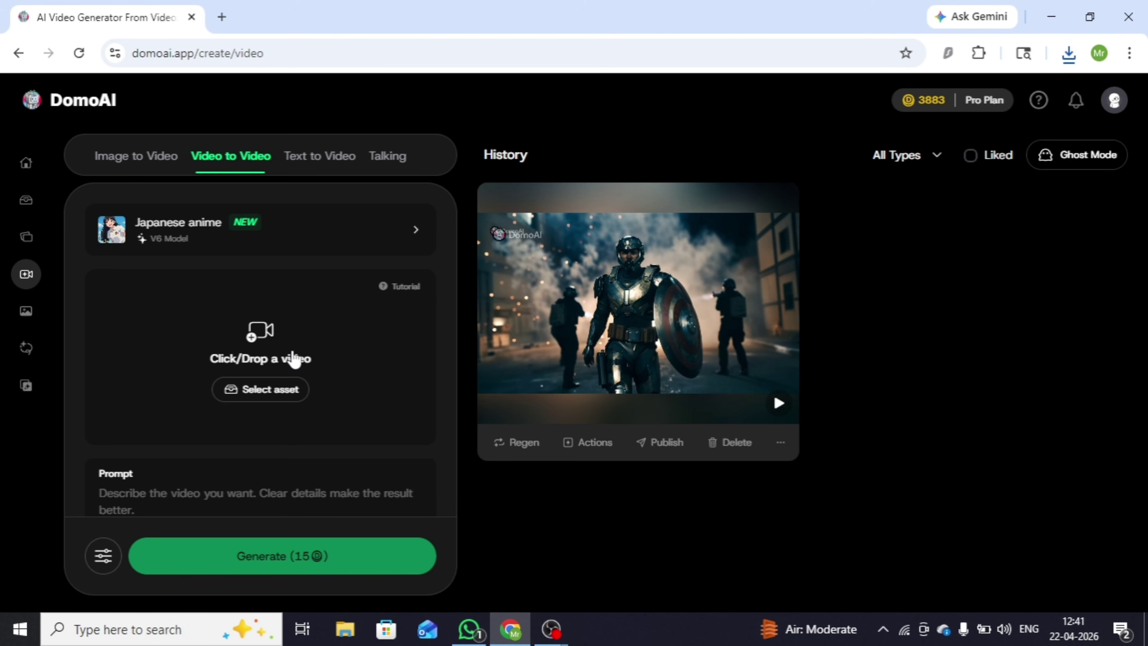
left_click(267, 389)
left_click(473, 331)
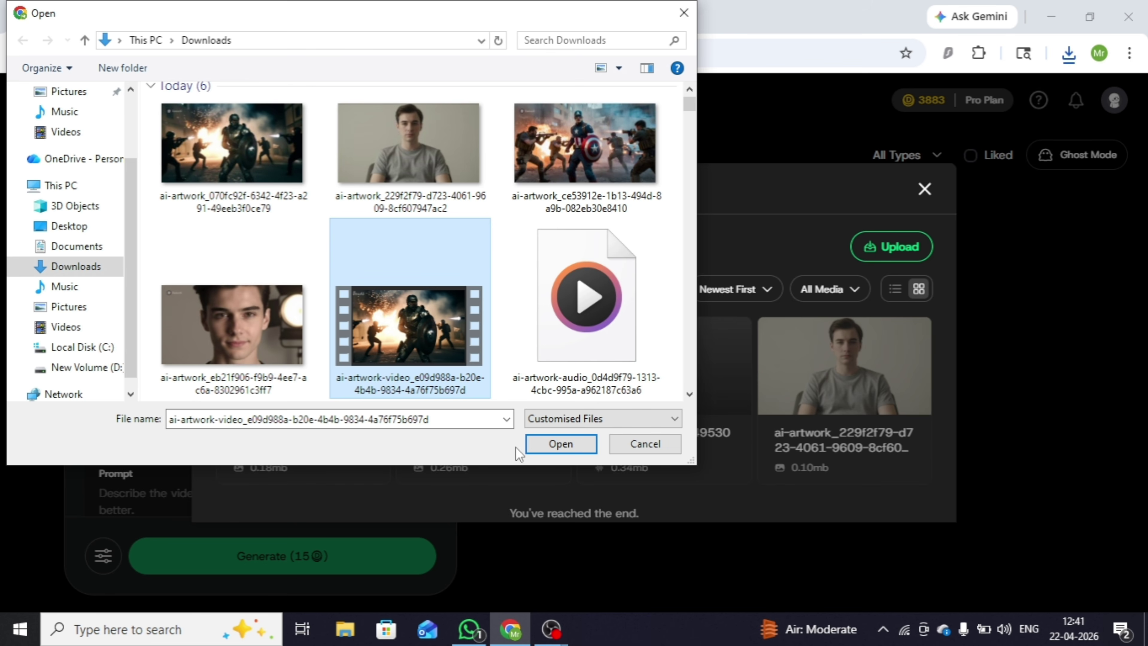
left_click(534, 445)
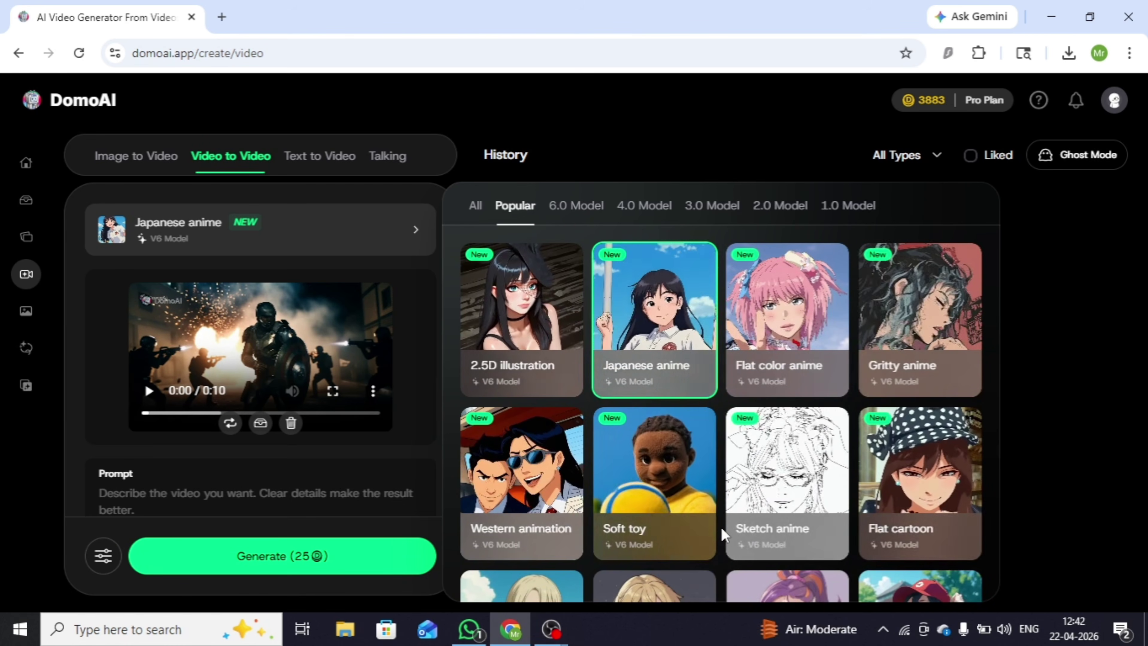
Generate a 3D cartoon version of the soldier video with the cinematic war action prompt, a 5s duration and 16:9 ratio, and open the result
scroll(874, 433, "down", 5)
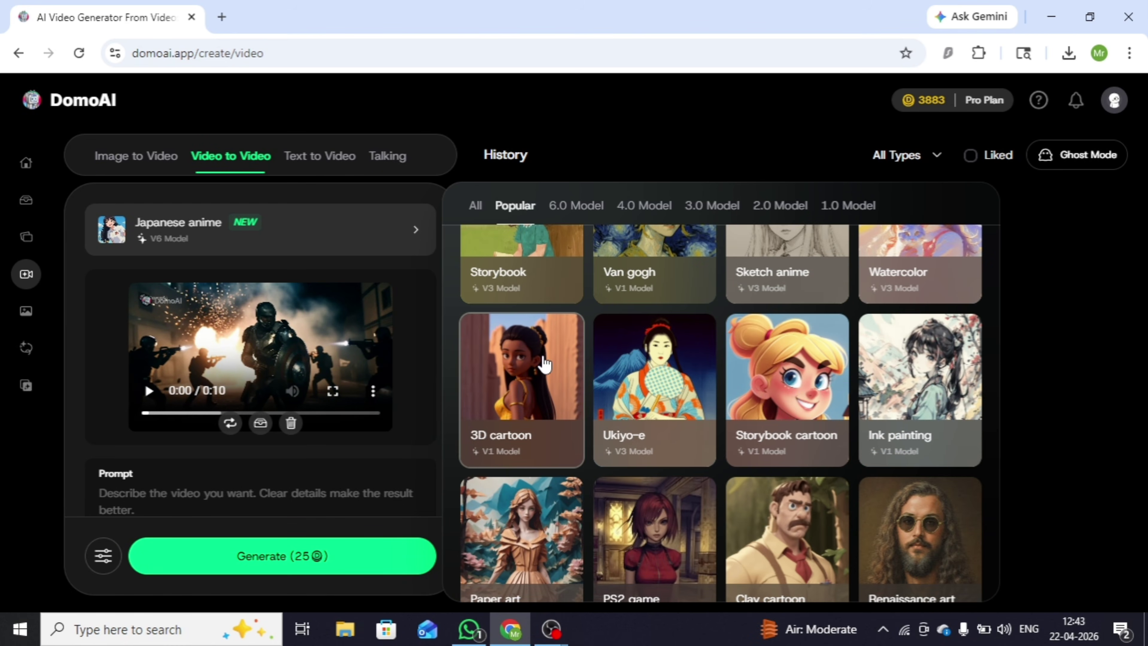
left_click(552, 354)
left_click(226, 496)
key("ctrl+v")
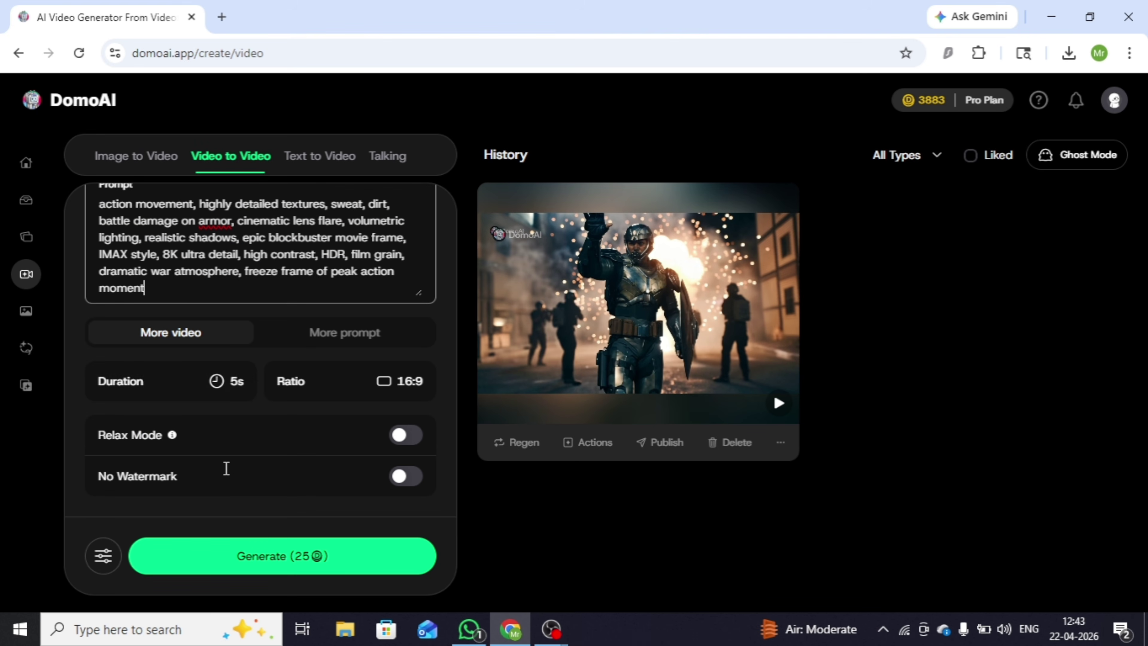
left_click(252, 389)
left_click(215, 353)
left_click(287, 574)
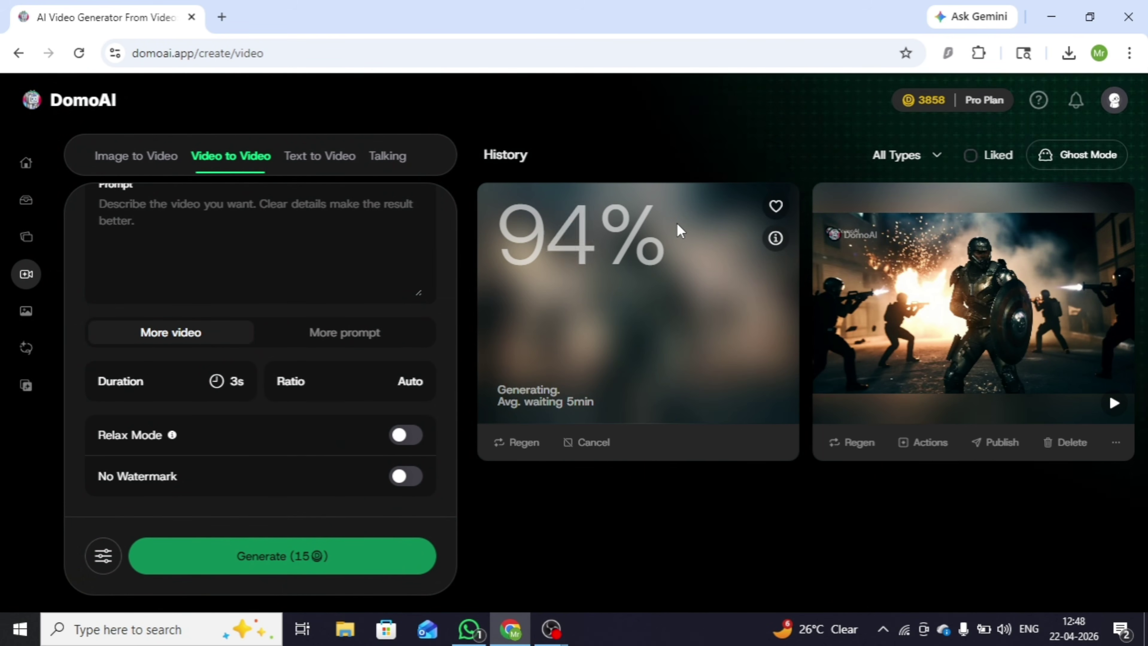
double_click(679, 232)
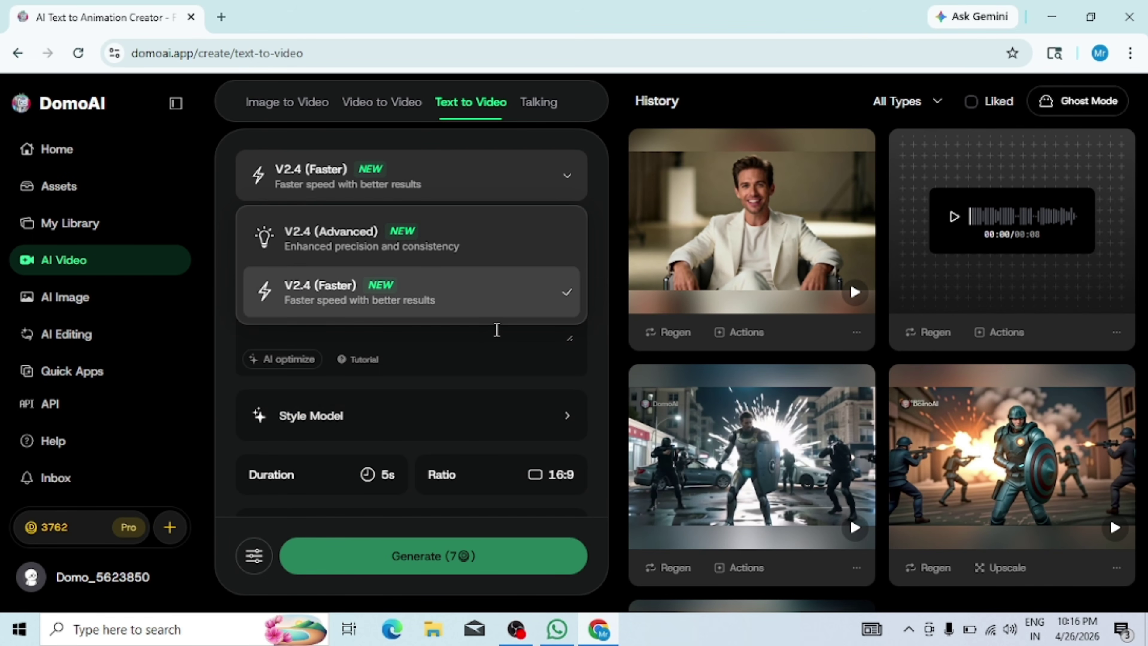
Set up a Text to Video with the V2.4 (Advanced) model, the Realistic style and the prompt beginning "luxury sports cars drifting on highways, helicopters chasing"
left_click(499, 245)
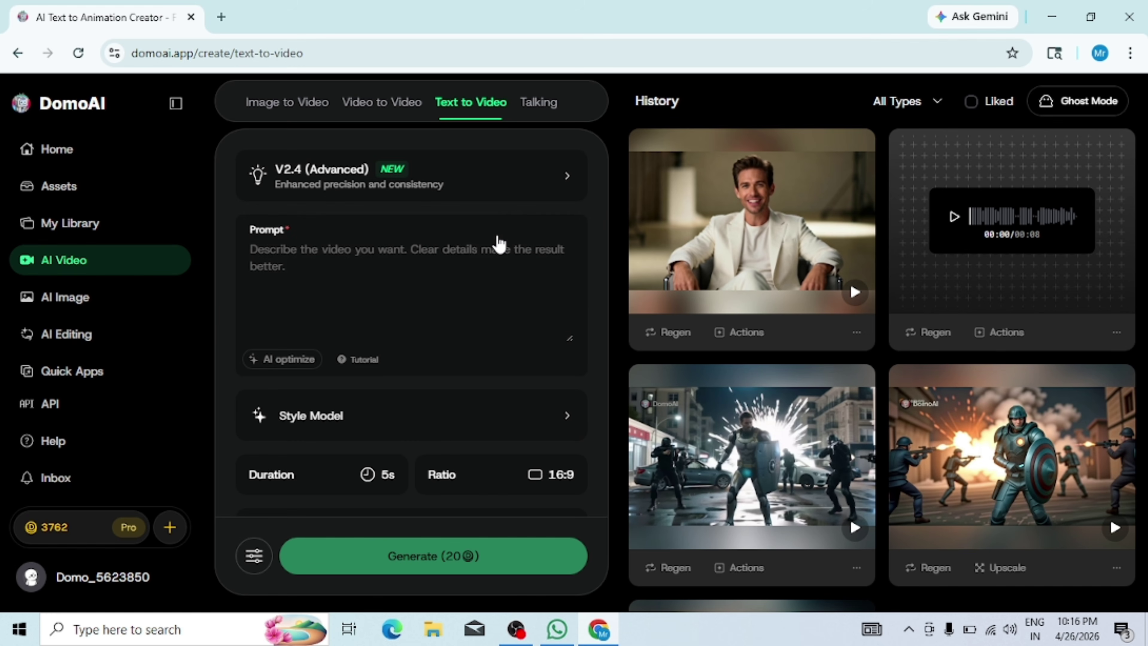
left_click(455, 289)
type("luxury sports cars drifting on highways, helicopters chasing from above with searchlights, massive explosions, buildings collapsing, slow-motion combat scenes, cinematic camera angles, dramatic lighting, realistic smoke, sparks, destruction, blockbuster movie style, ultra detailed, epic action thriller.\"")
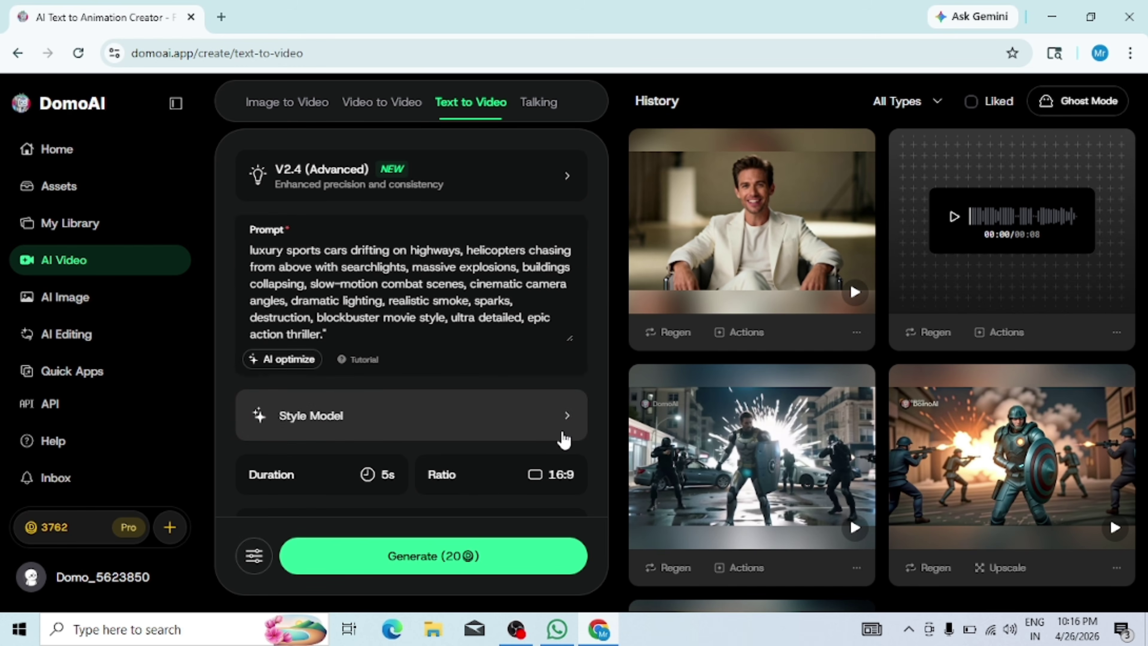
left_click(563, 437)
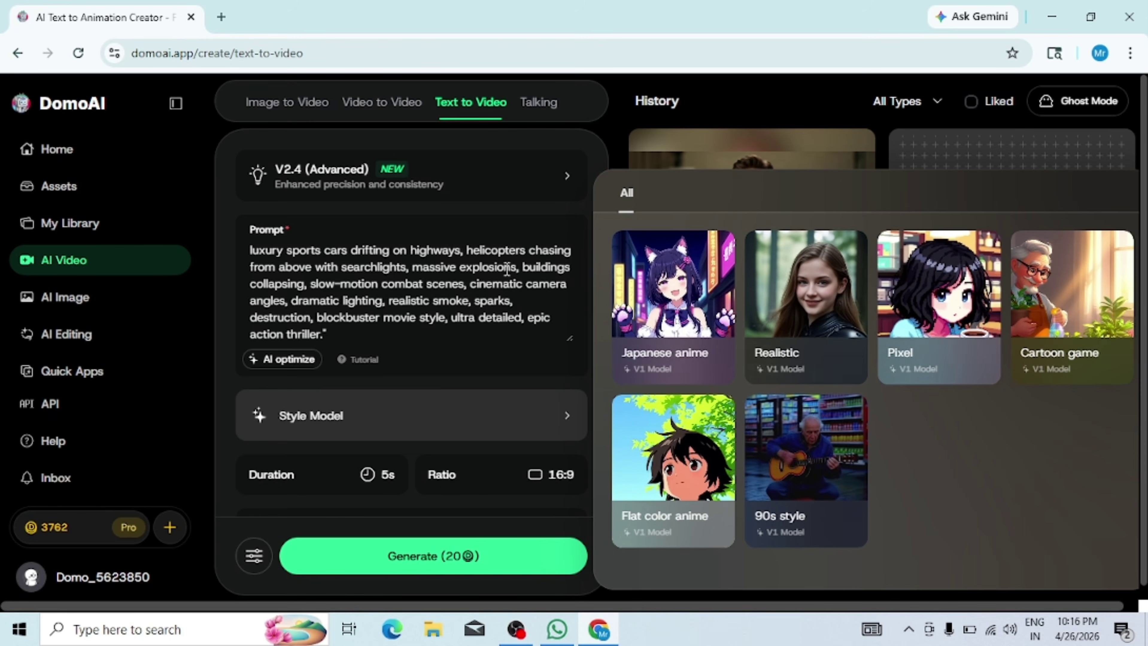
left_click(806, 293)
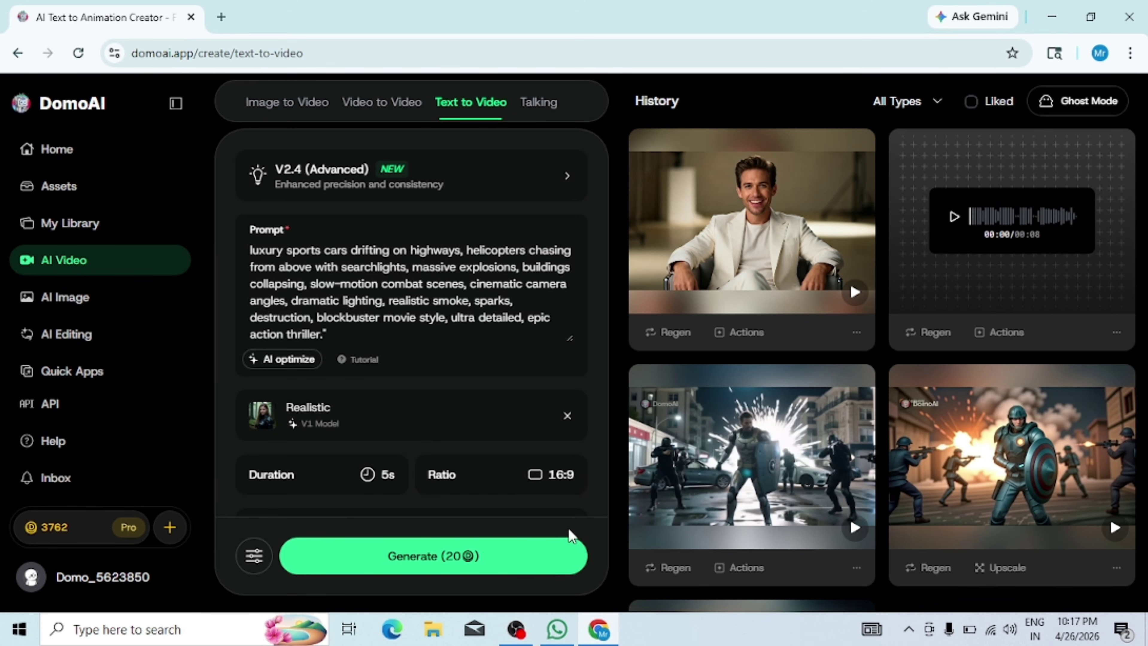
Generate the video with a 10s duration, 16:9 ratio and No Watermark turned off, and open the newest soldier video in the history
scroll(566, 408, "down", 2)
left_click(371, 382)
left_click(290, 477)
left_click(546, 382)
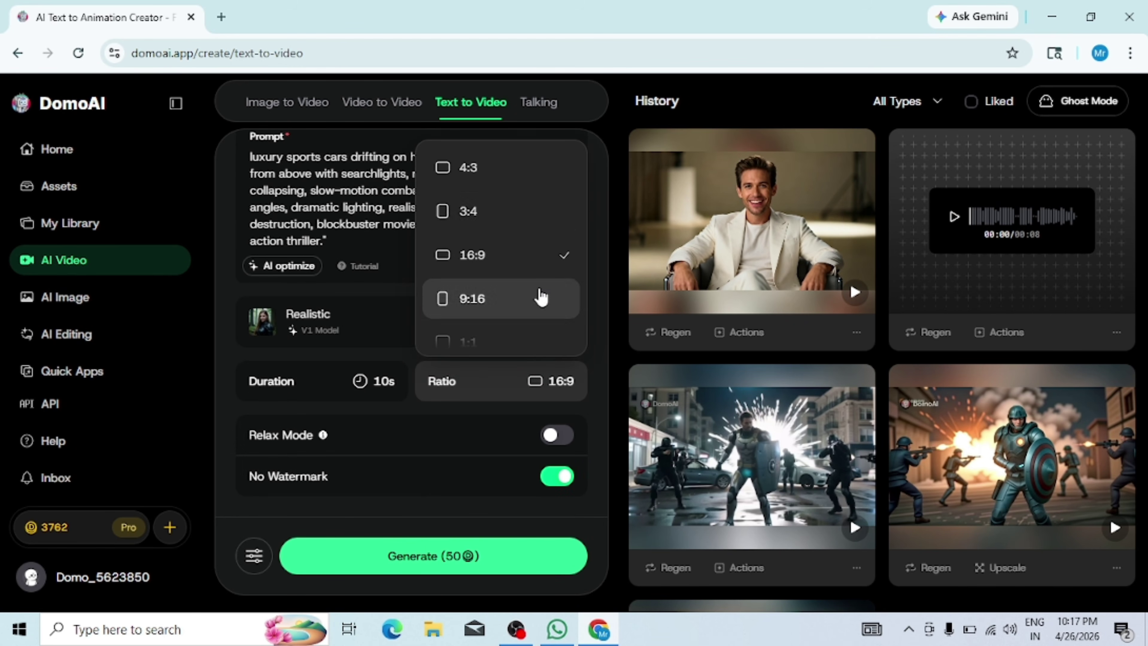
left_click(448, 491)
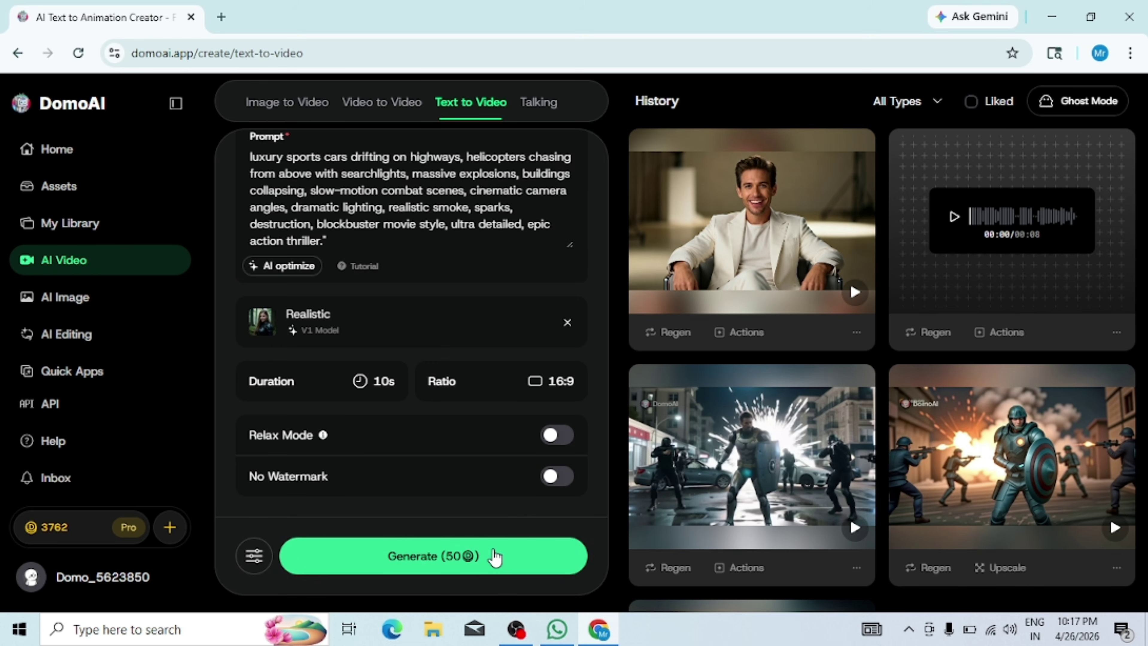
left_click(494, 556)
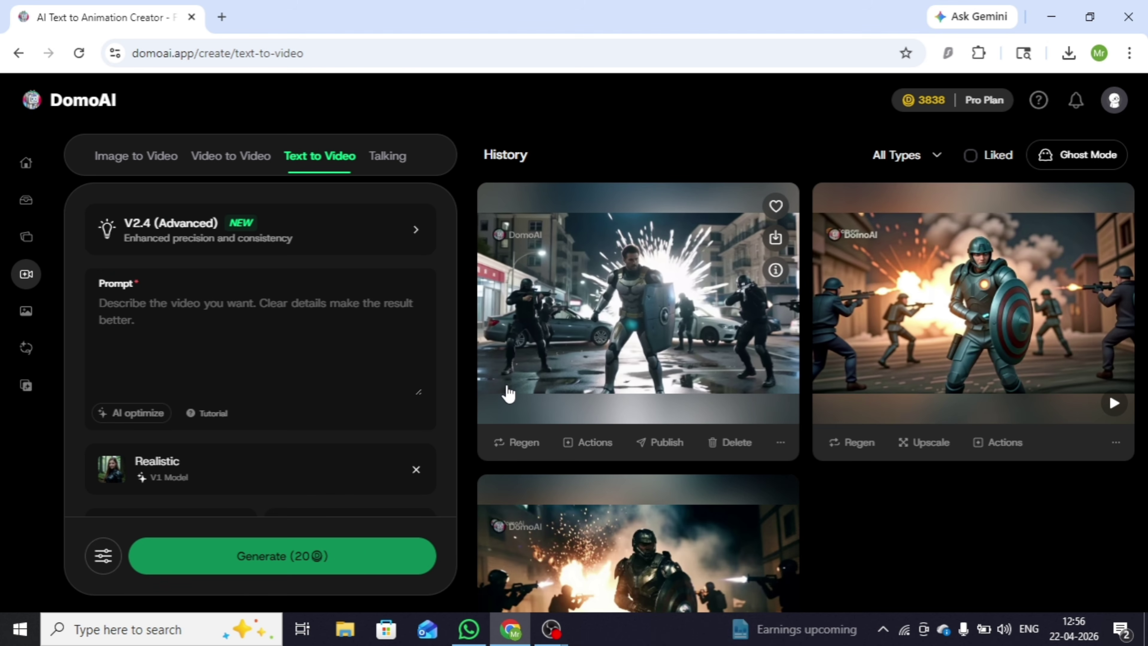
left_click(602, 358)
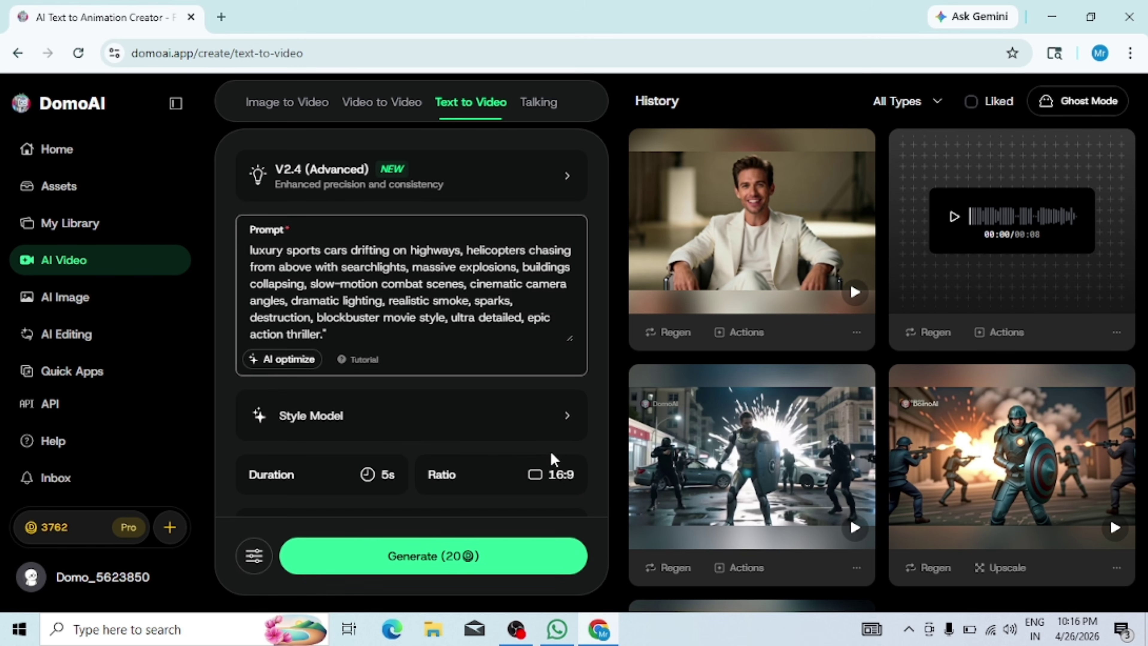
Generate the sports car chase video in the Realistic style with a 10s duration, 16:9 ratio and No Watermark turned off
left_click(564, 437)
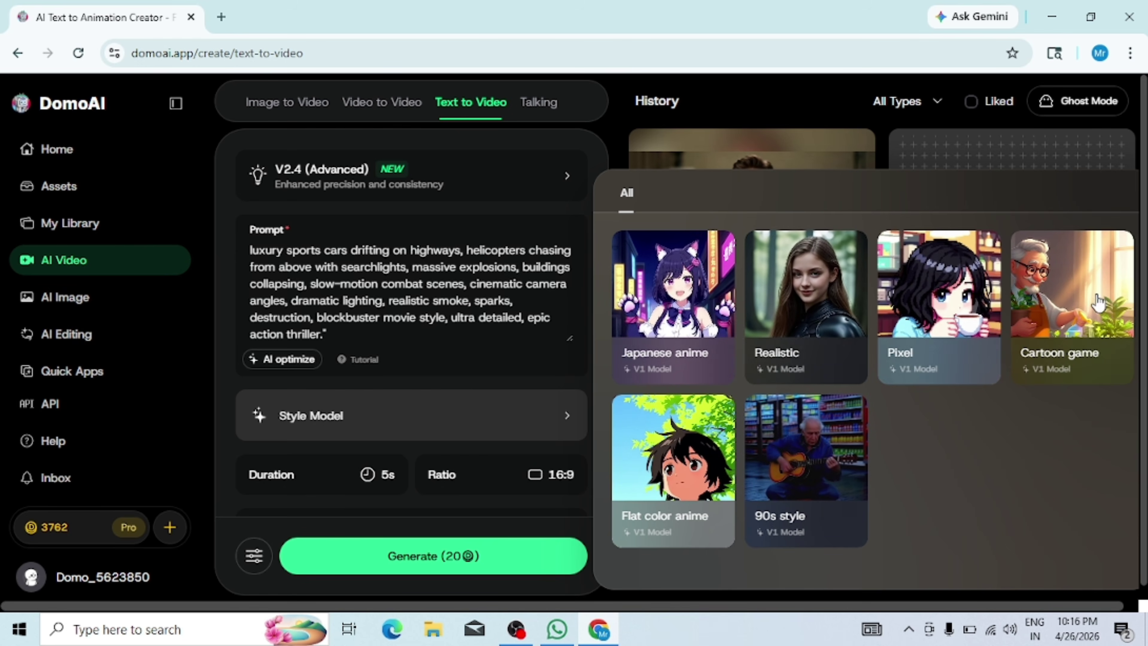
left_click(798, 297)
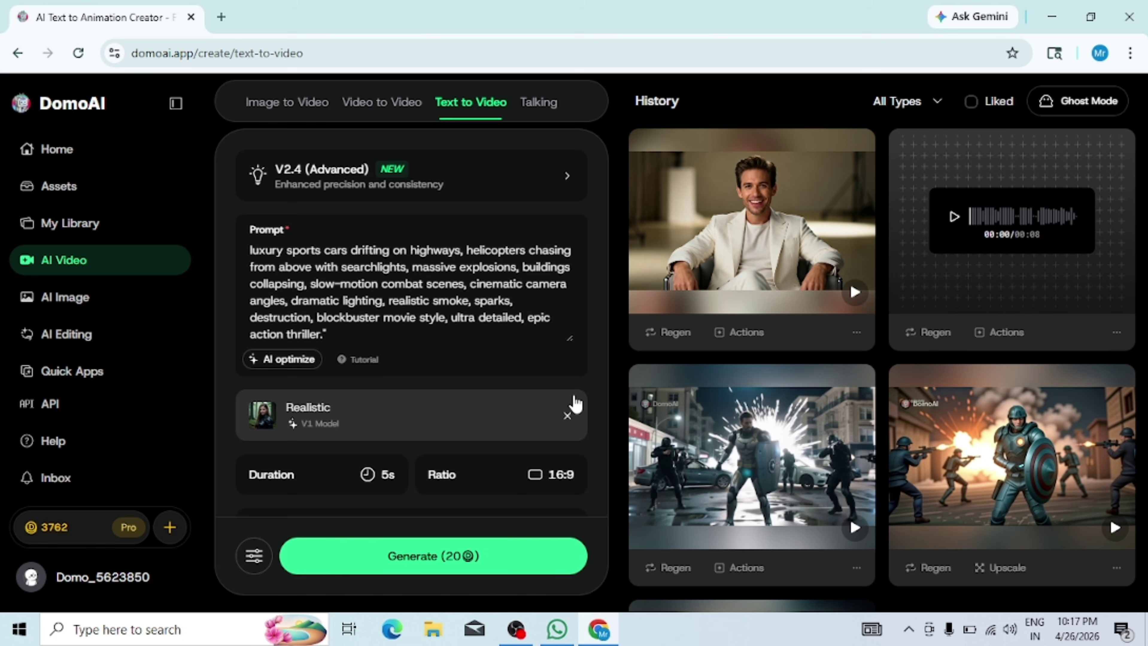
scroll(574, 403, "down", 3)
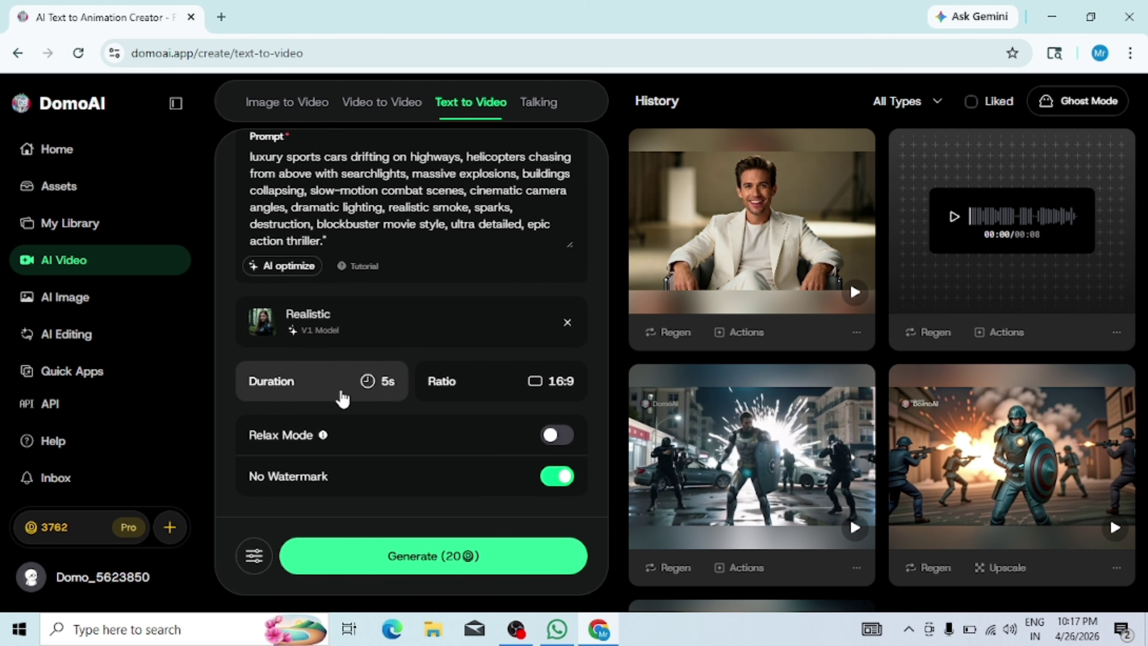
left_click(366, 383)
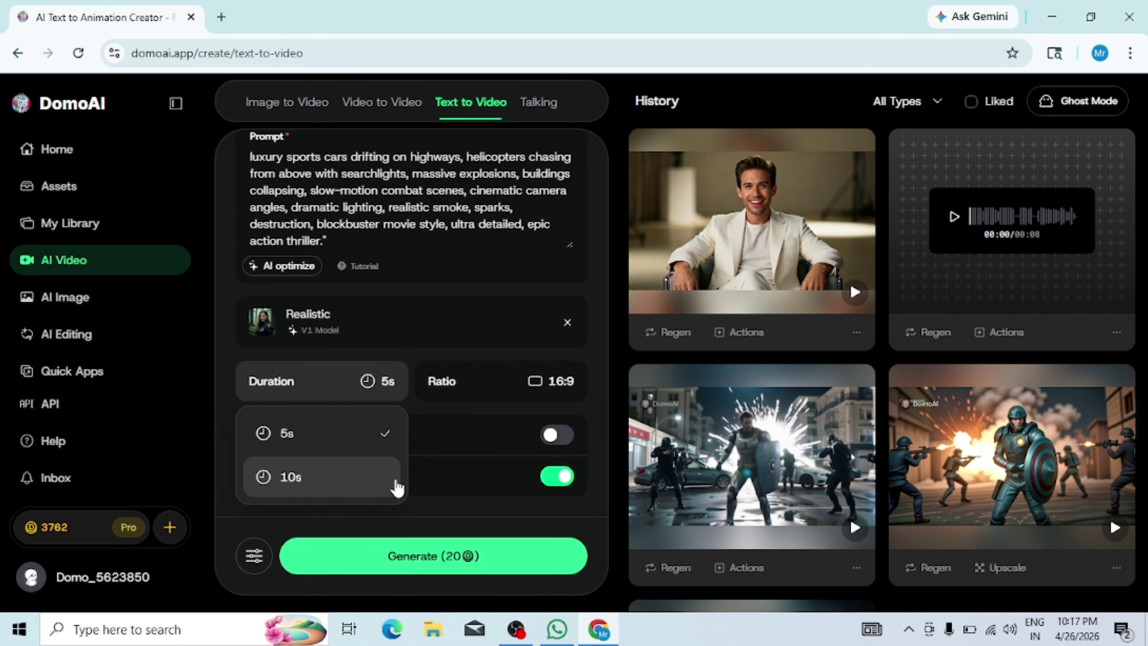
left_click(397, 476)
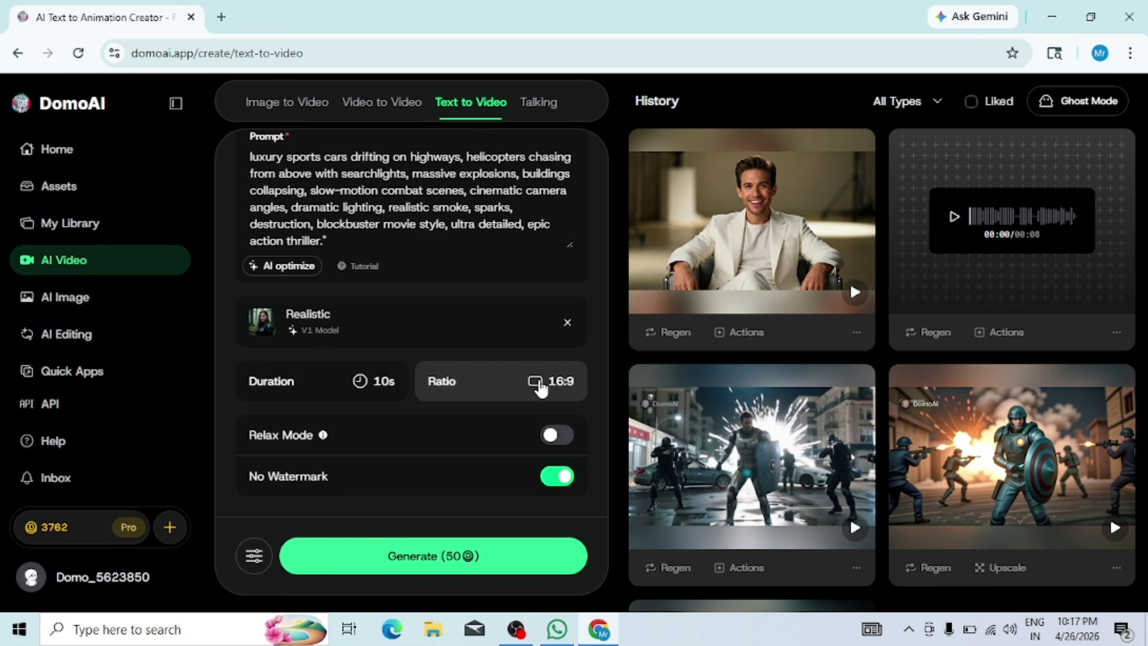
left_click(541, 385)
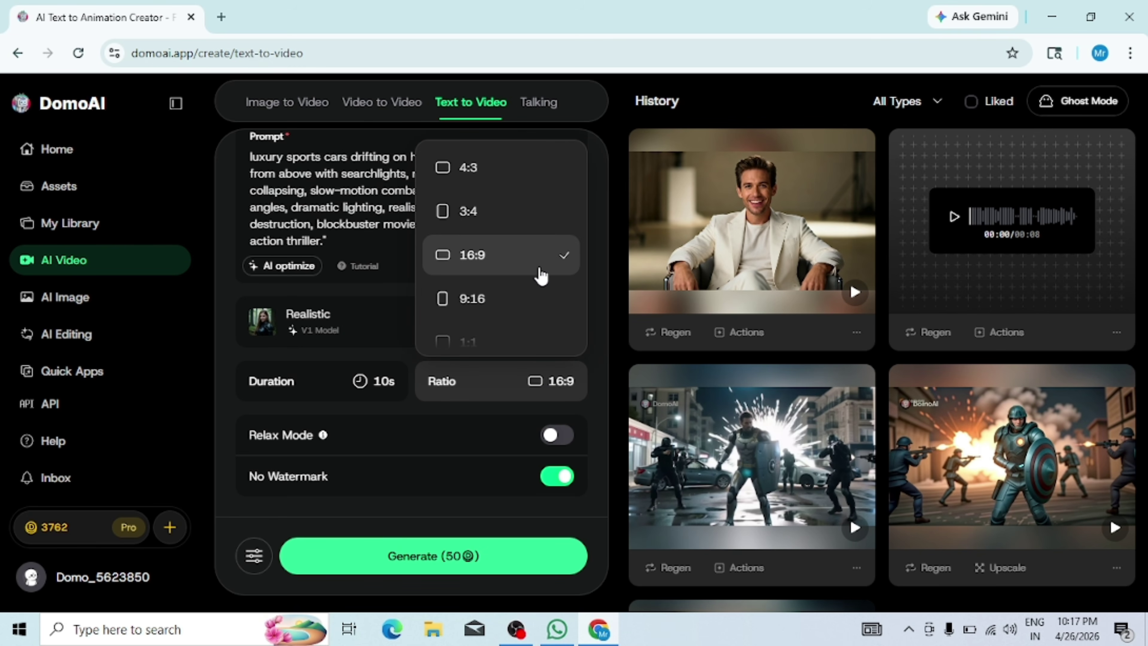
left_click(541, 276)
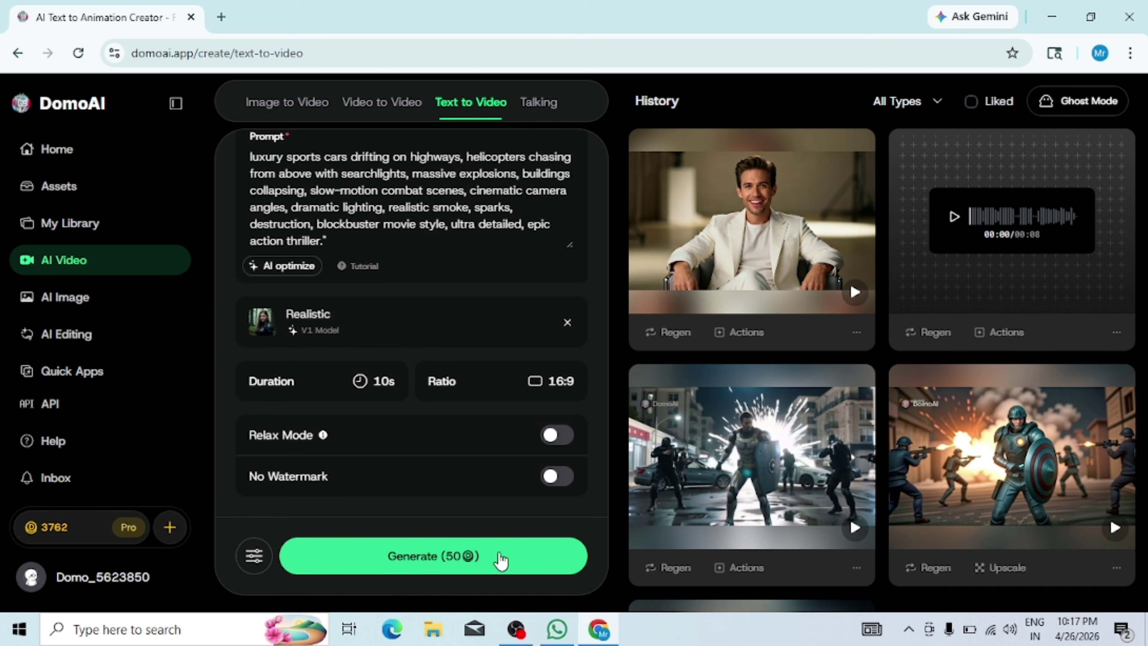
left_click(490, 552)
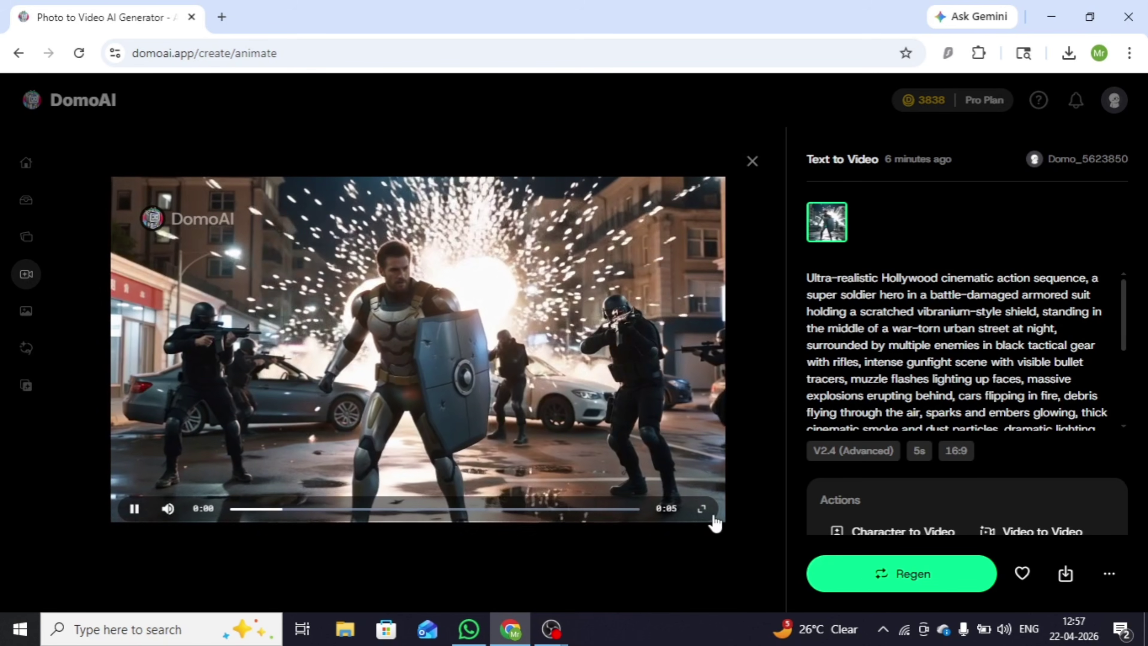
Watch the generated Text to Video soldier clip in full screen and return to the normal view
left_click(702, 509)
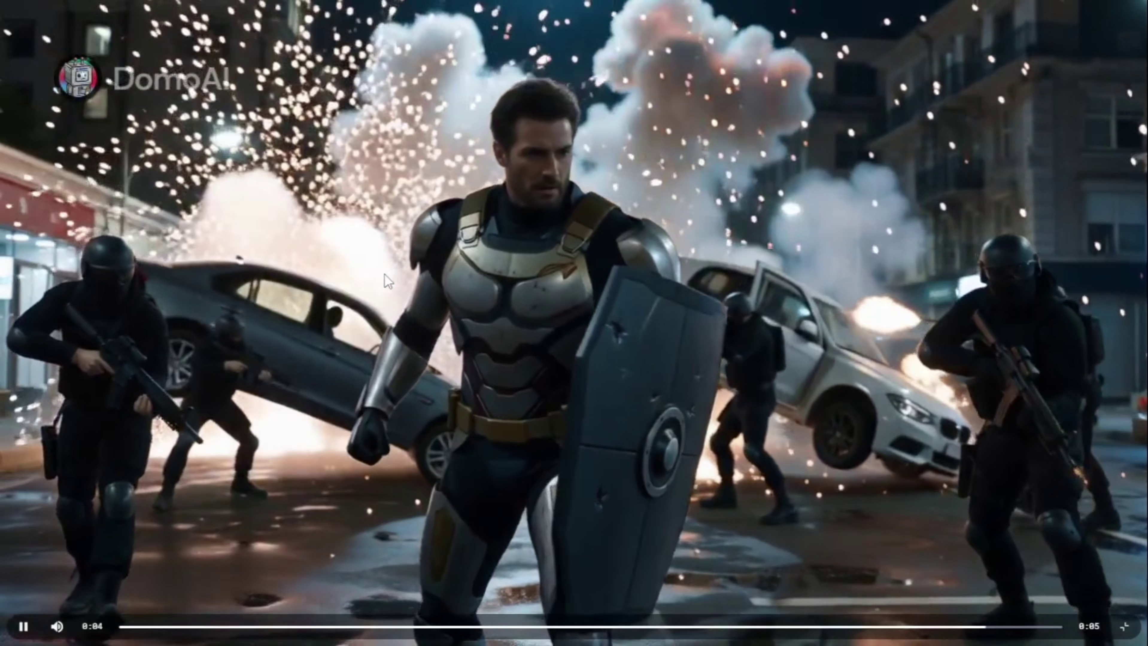
key("Escape")
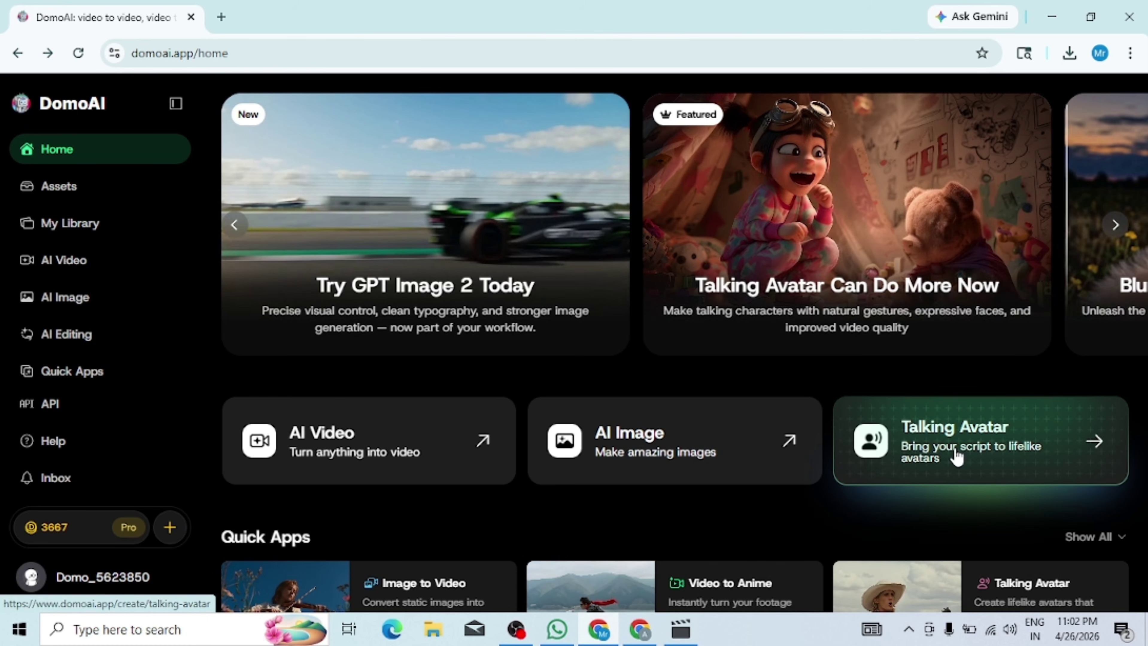
In Talking Avatar's Text to Speech, generate the script beginning "Hey everyone, this is DomoAI's Talking Avatar feature" in the Charlie voice and download the audio
left_click(956, 458)
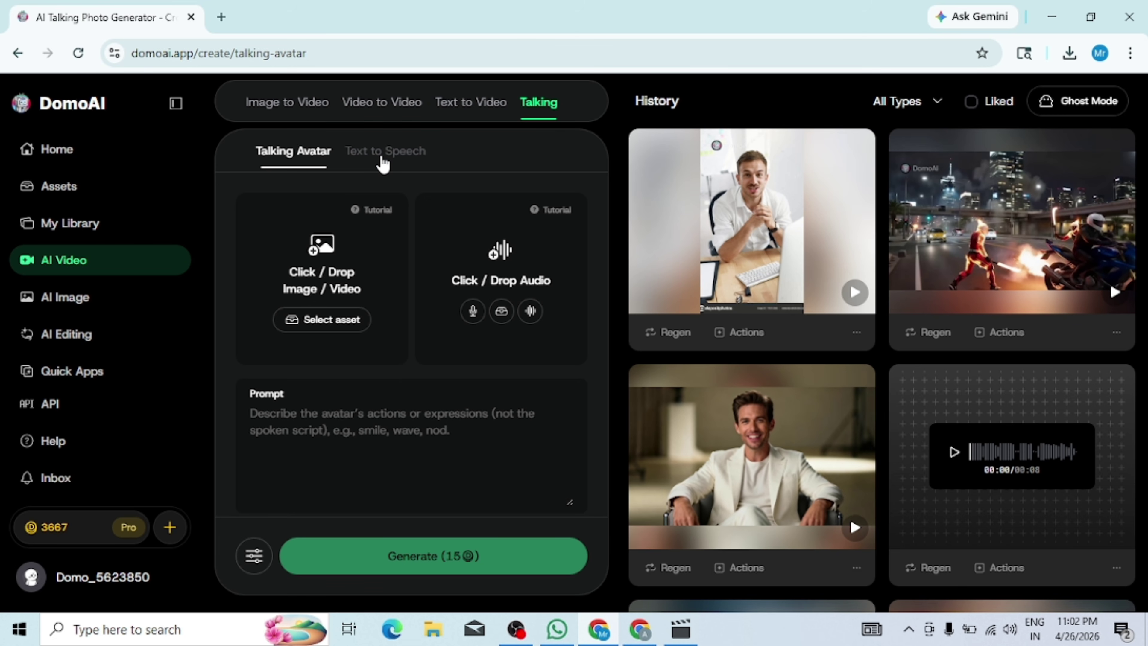
left_click(421, 154)
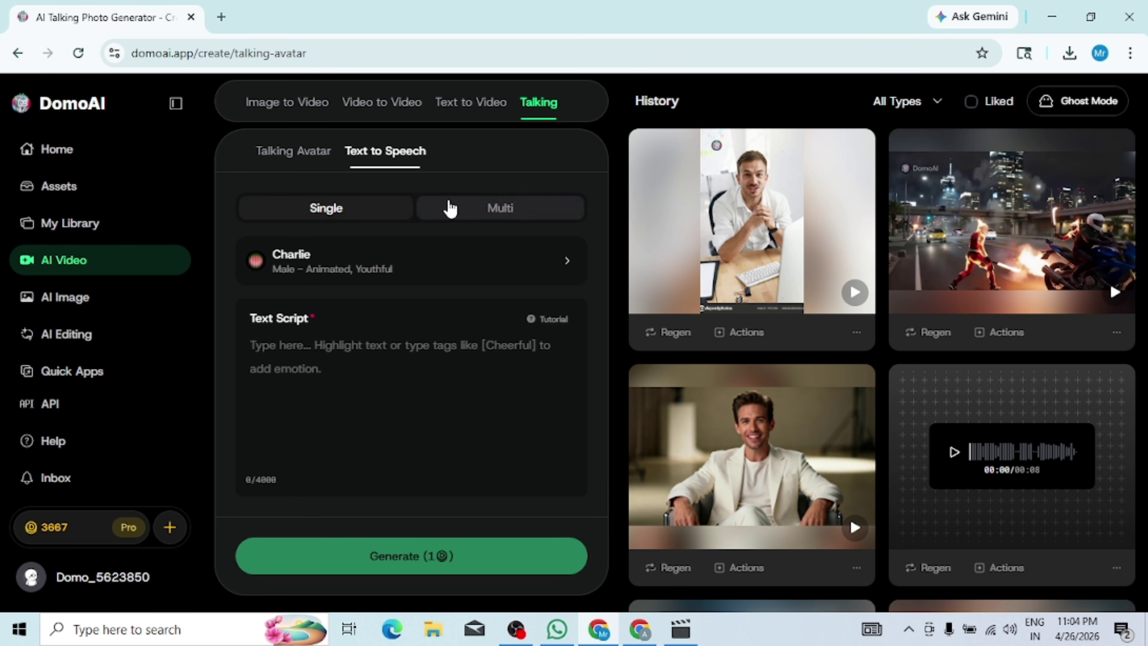
left_click(441, 255)
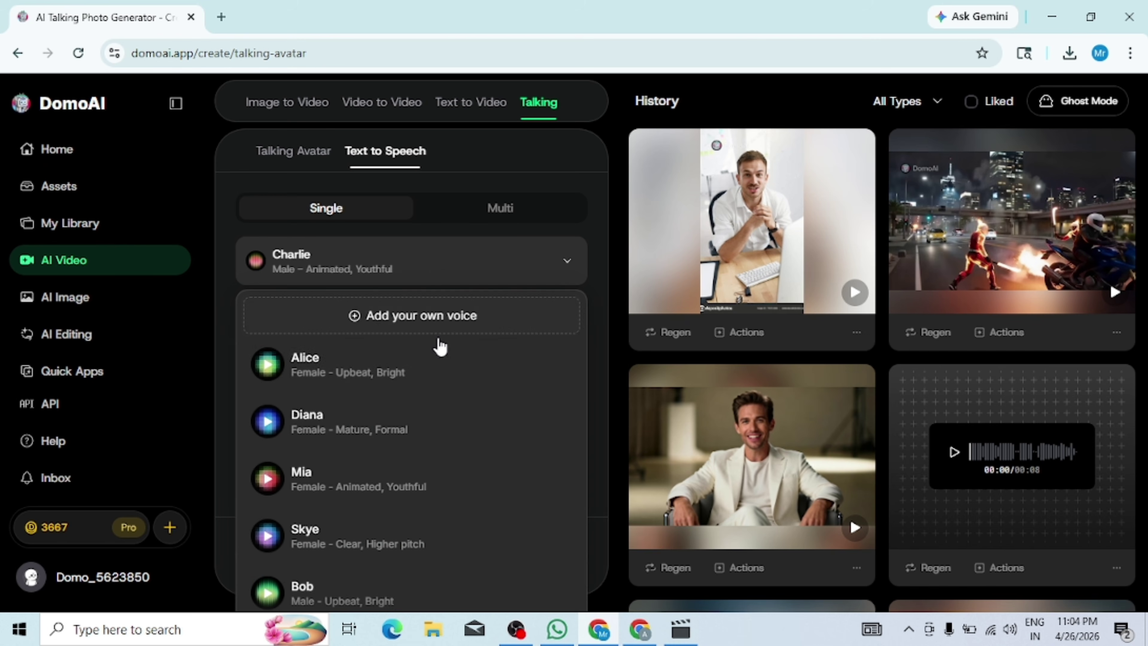
scroll(443, 435, "down", 3)
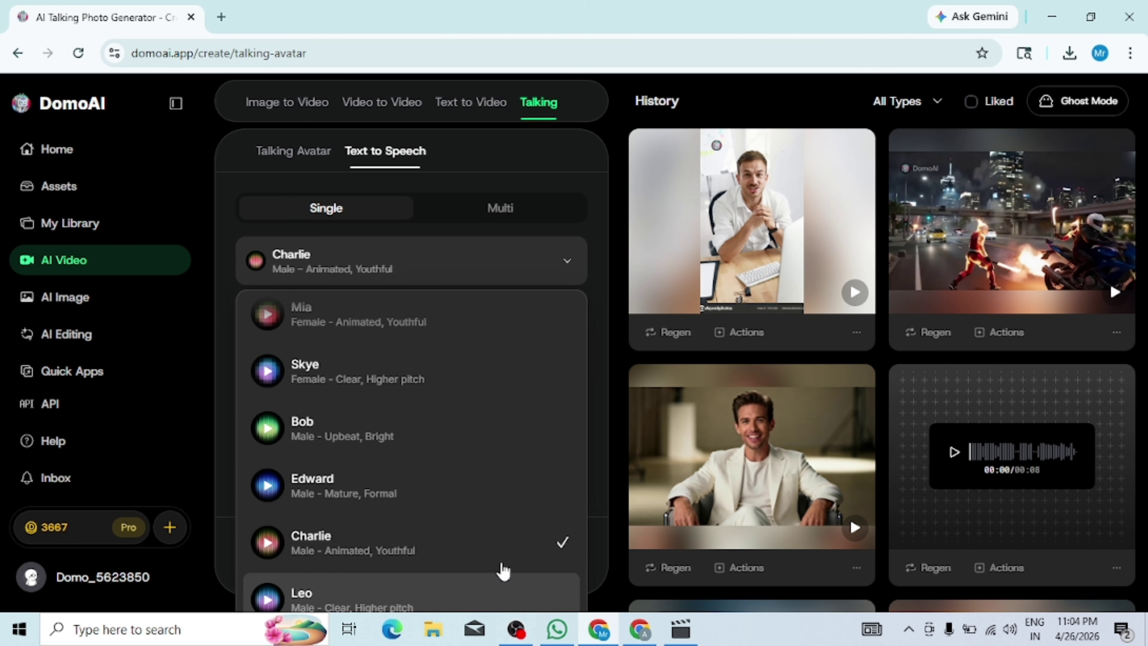
left_click(507, 533)
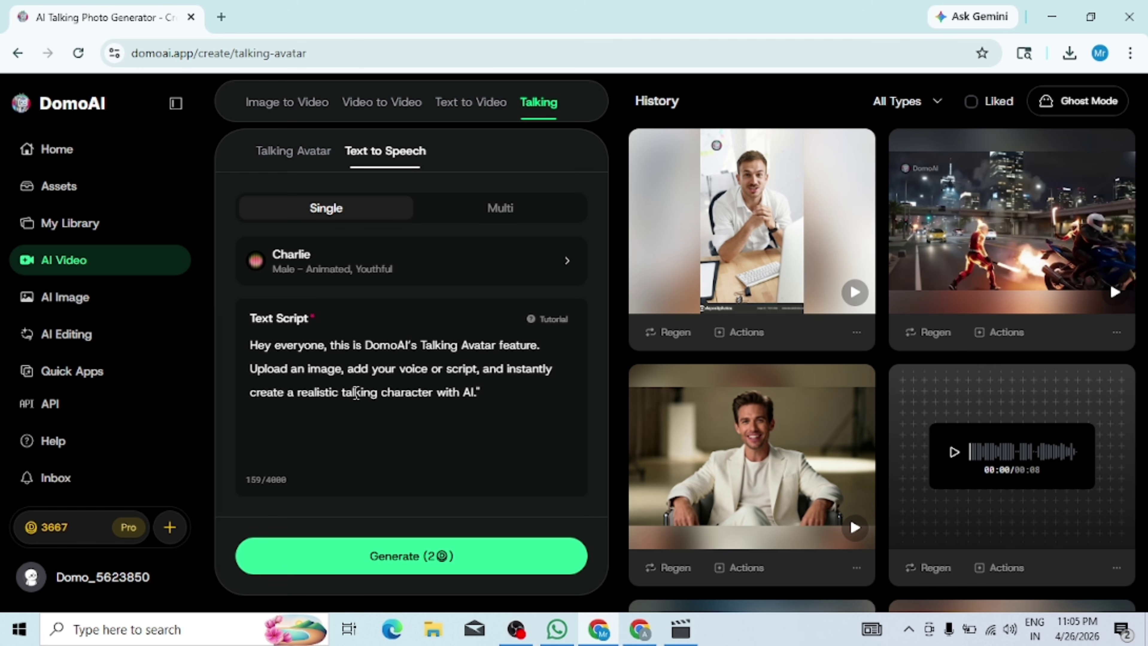
left_click(434, 555)
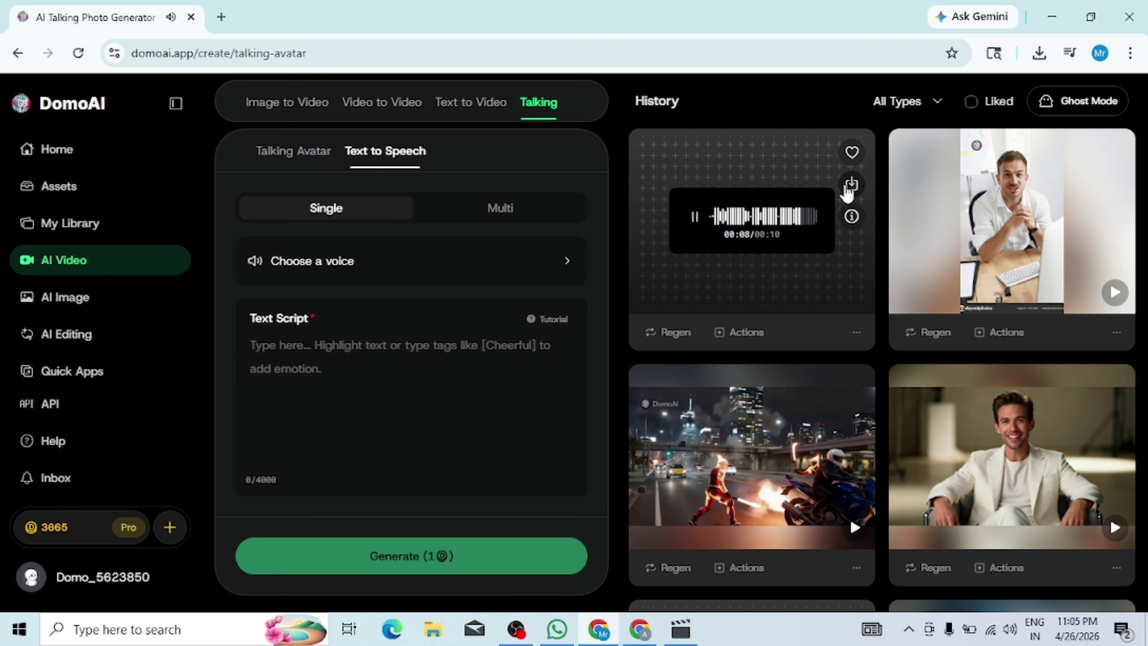
left_click(851, 185)
Upload the free-photo businessman image and the ai-artwork-audio file from Downloads as the Talking Avatar's image and audio
left_click(288, 154)
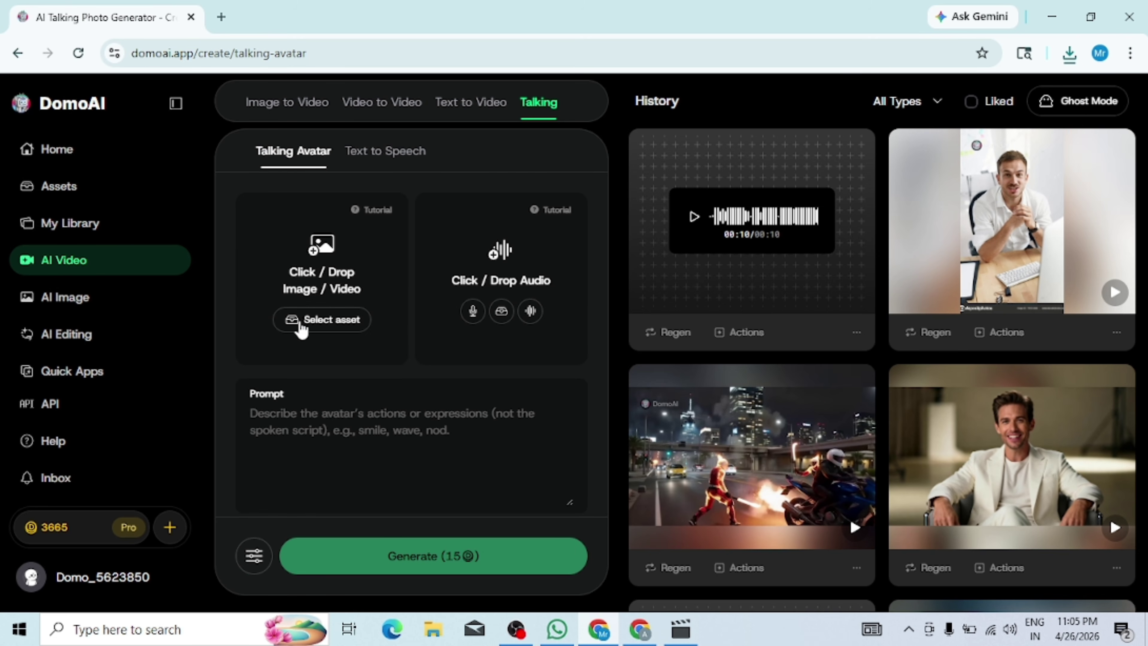
left_click(333, 288)
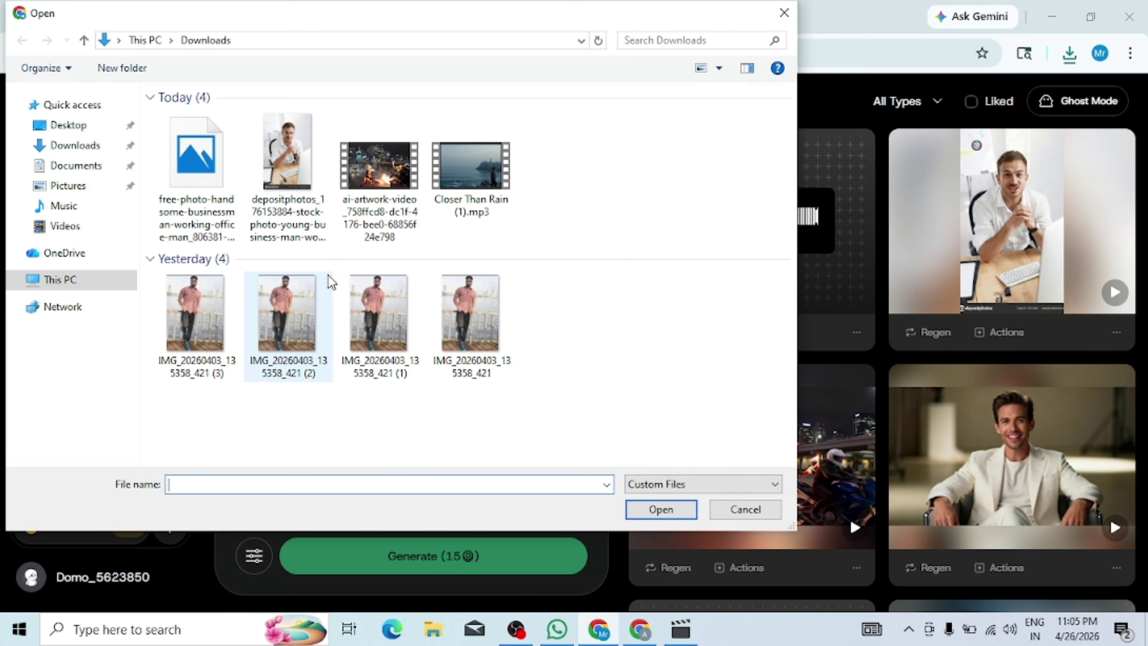
double_click(187, 157)
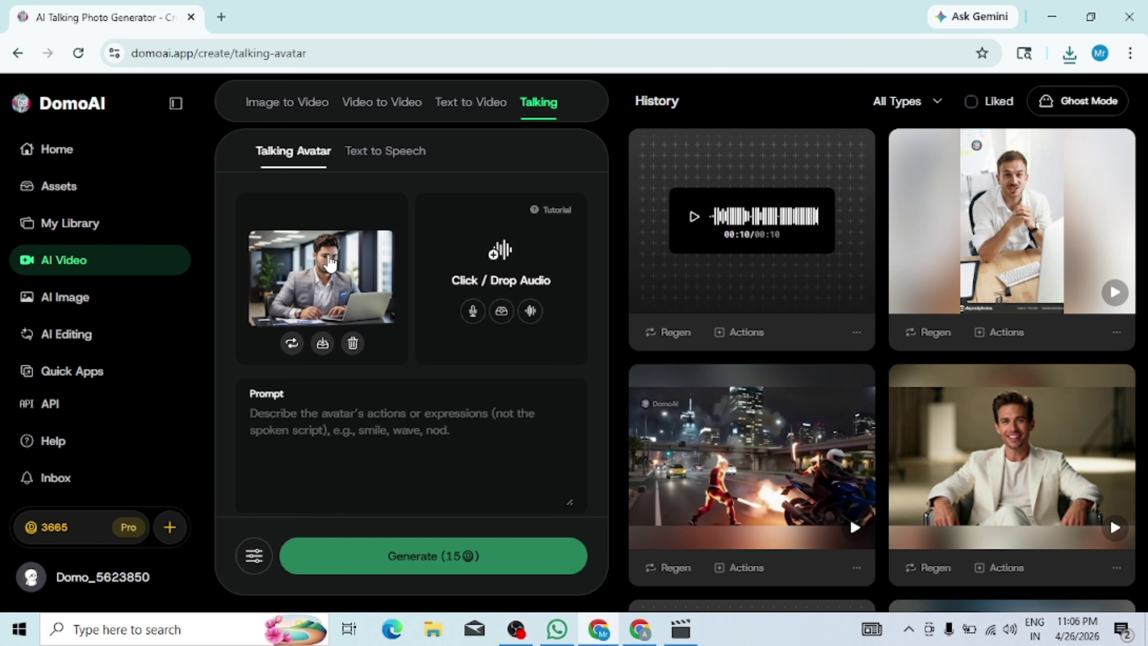
left_click(454, 266)
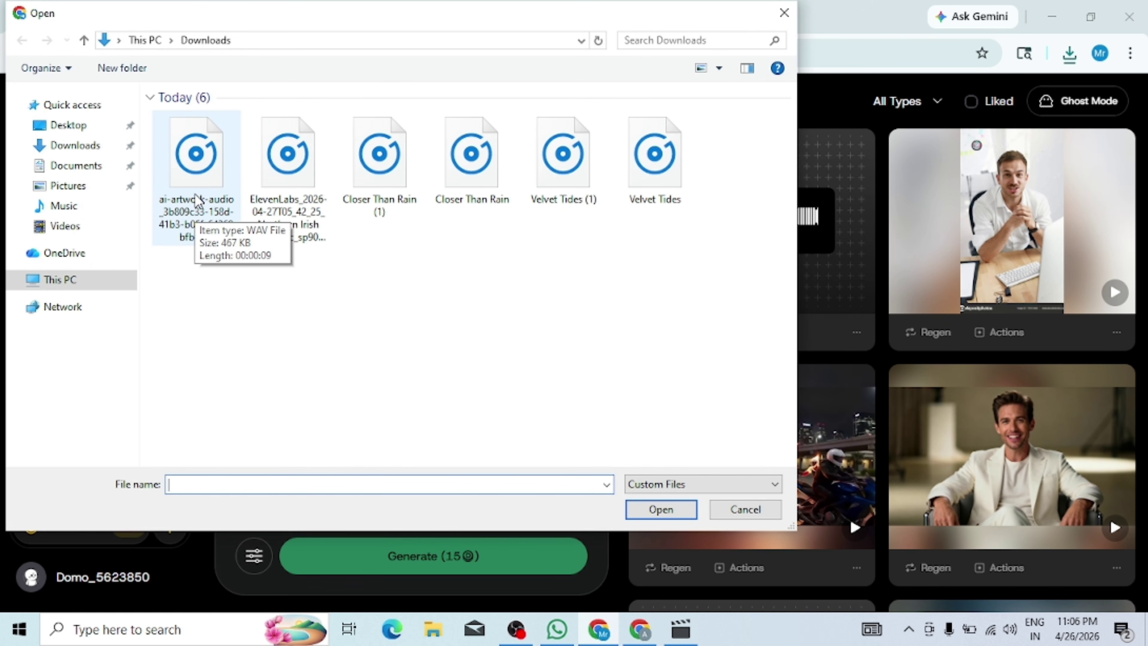
double_click(197, 201)
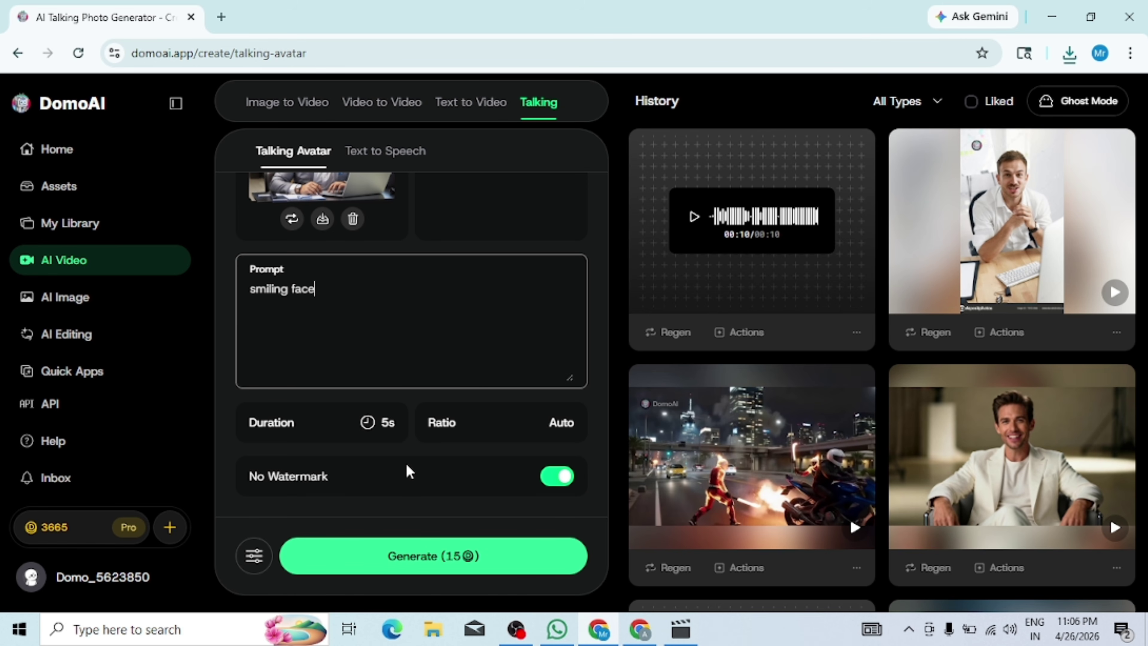
Enter "smiling face" as the avatar prompt and set the duration to 10s
left_click(390, 423)
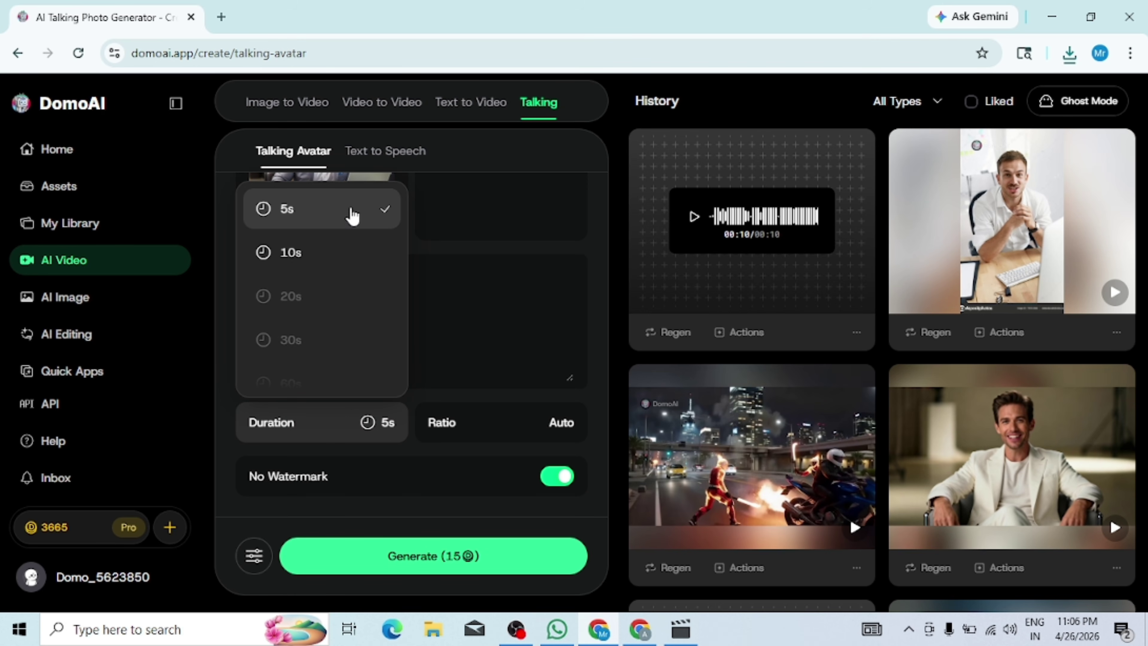
left_click(357, 268)
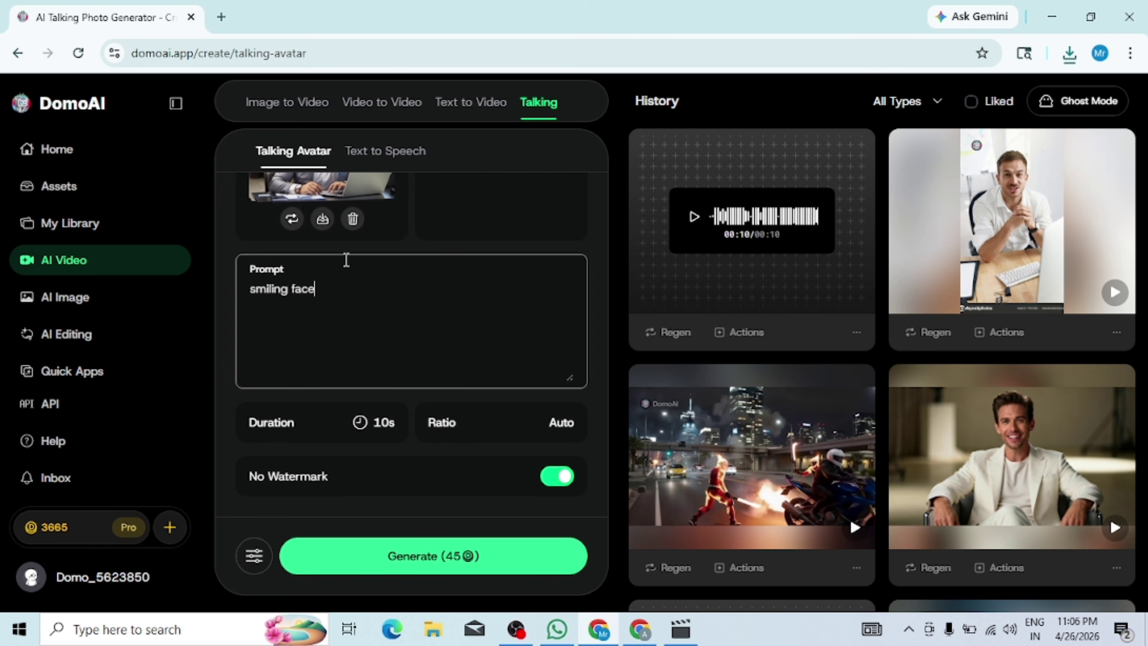
Set the talking avatar's ratio to 16:9, turn off No Watermark and generate the video
left_click(468, 425)
left_click(477, 339)
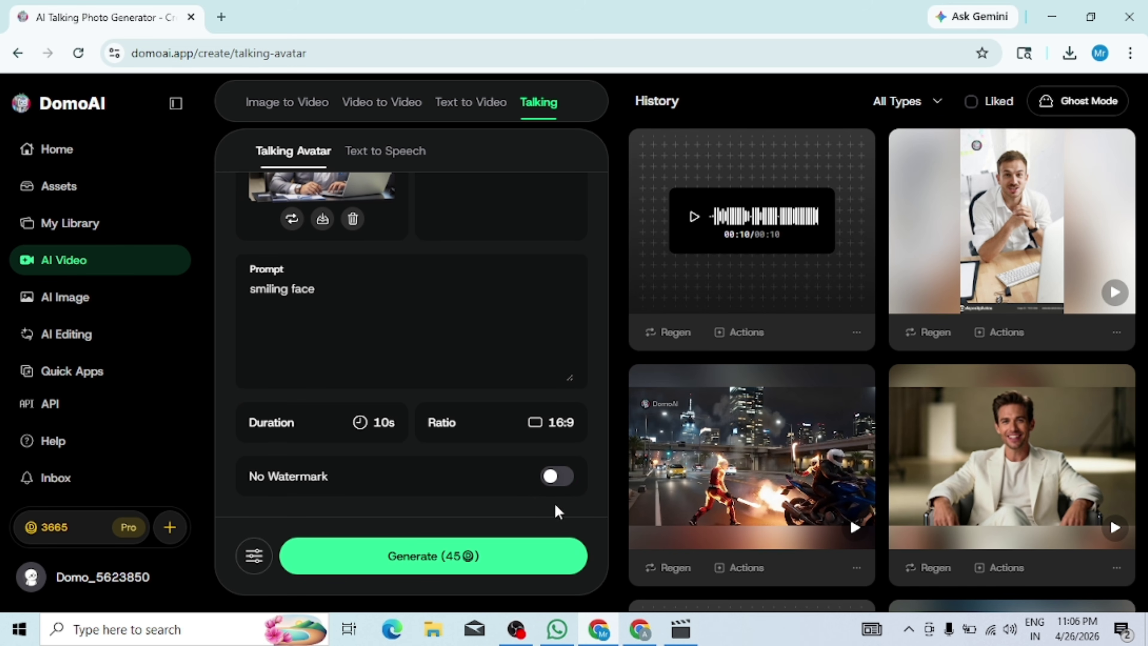
left_click(556, 567)
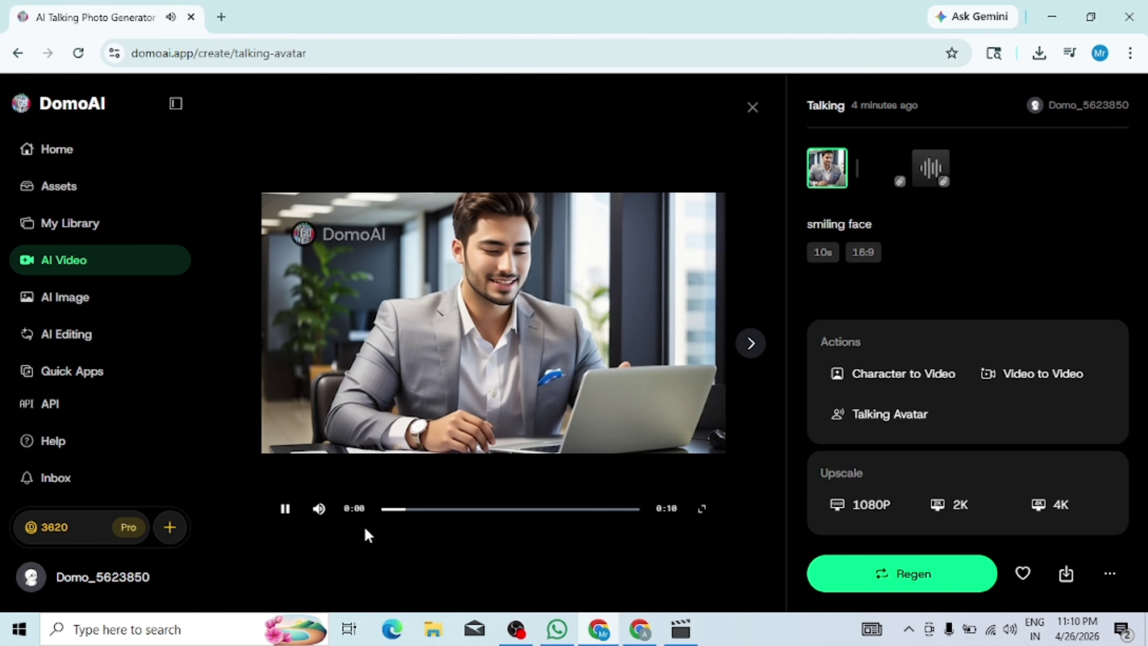
Watch the generated smiling businessman talking avatar video in full screen and leave full screen
left_click(702, 508)
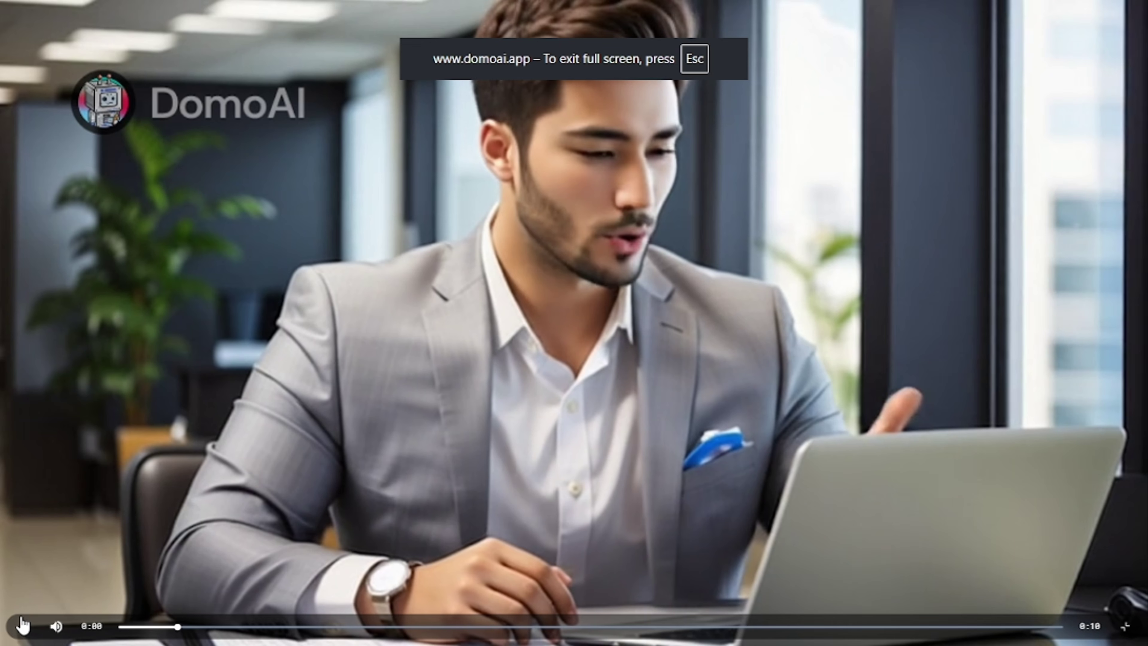
left_click(22, 626)
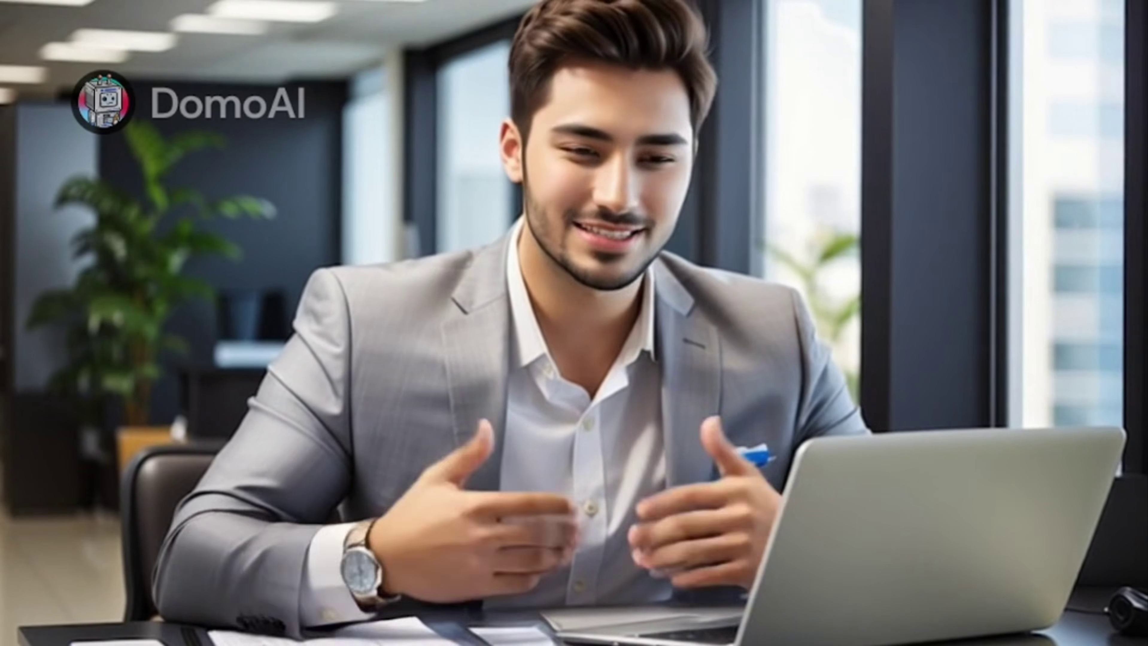
double_click(298, 432)
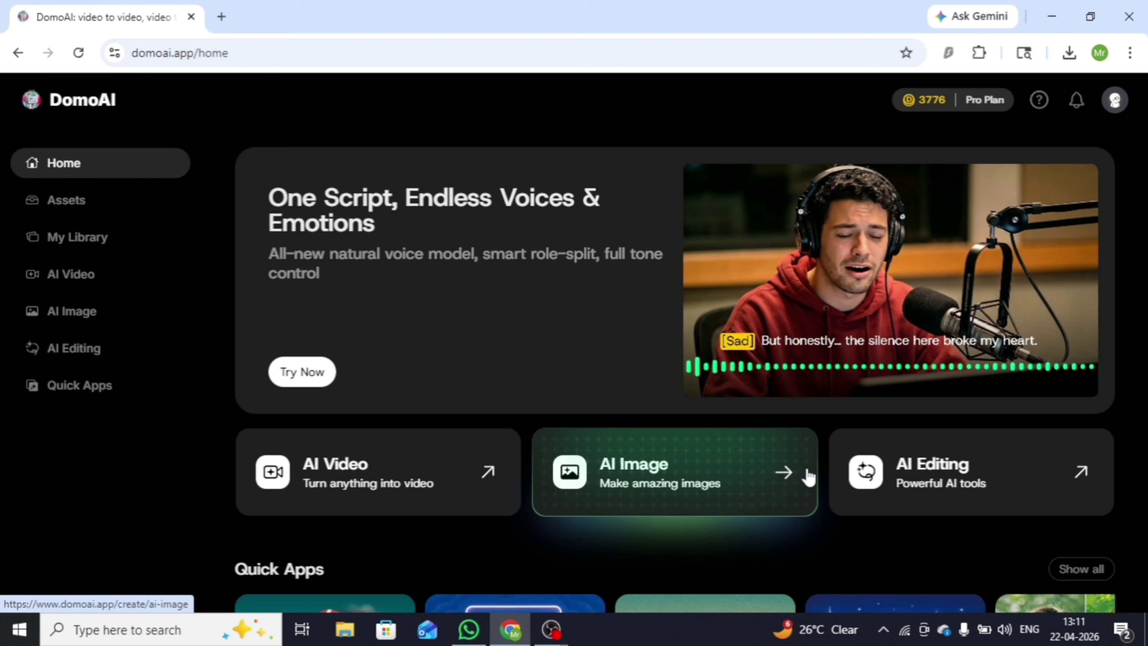
In AI Editing's image Upscale, upload the armoured soldier image from Downloads, choose 4K and generate the upscaled image
left_click(955, 478)
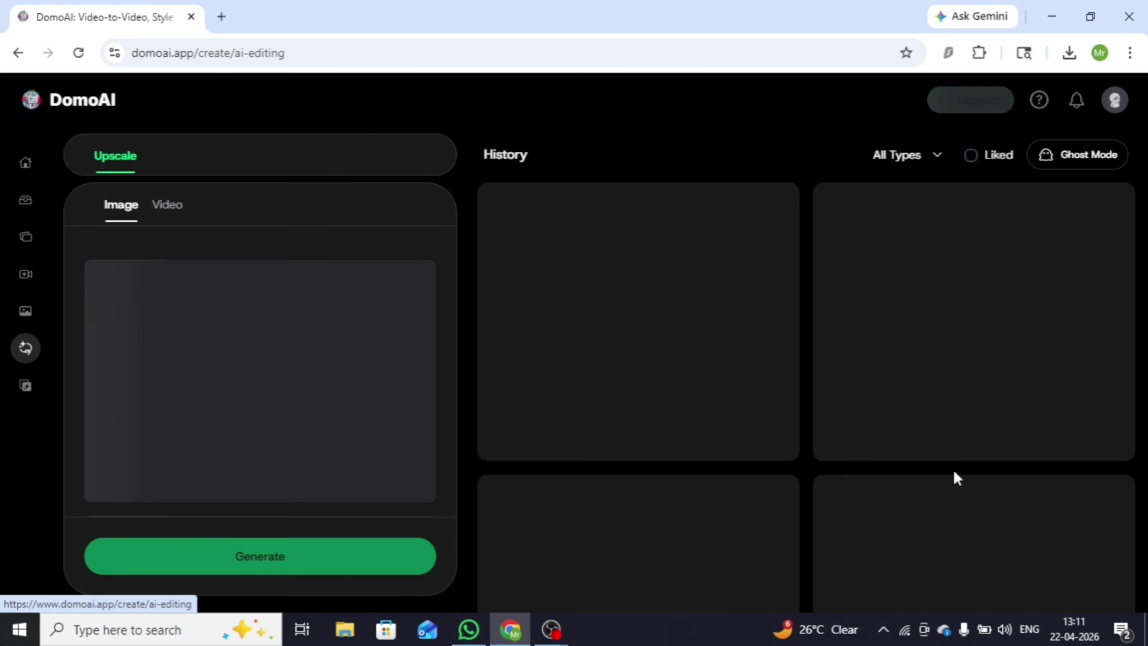
left_click(281, 475)
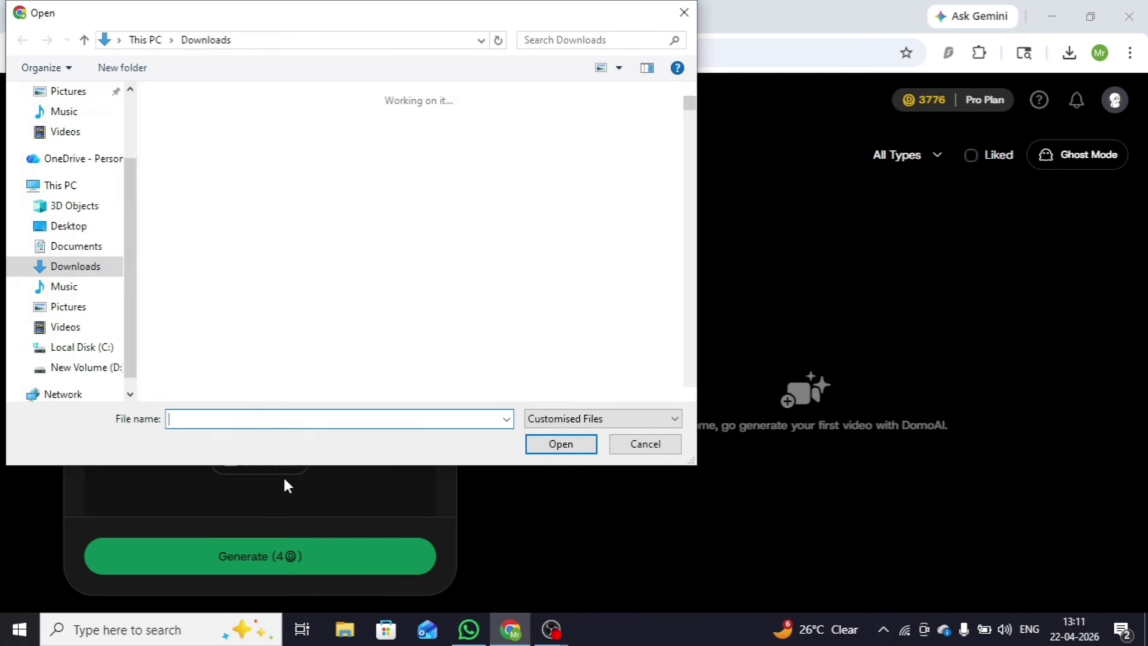
double_click(231, 213)
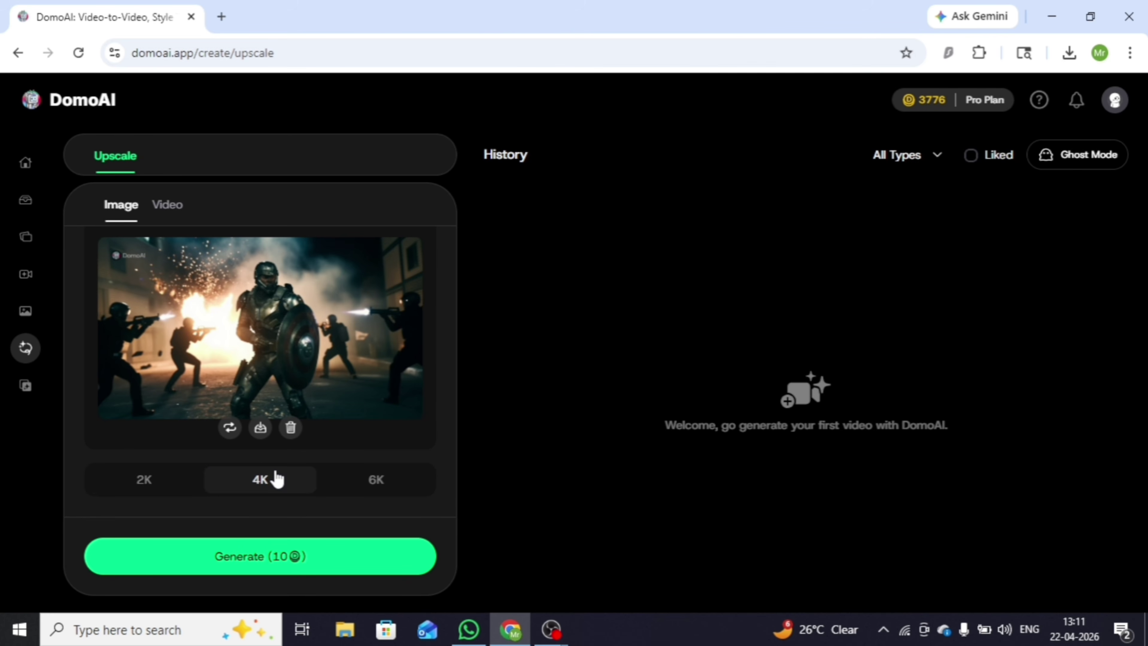
left_click(266, 553)
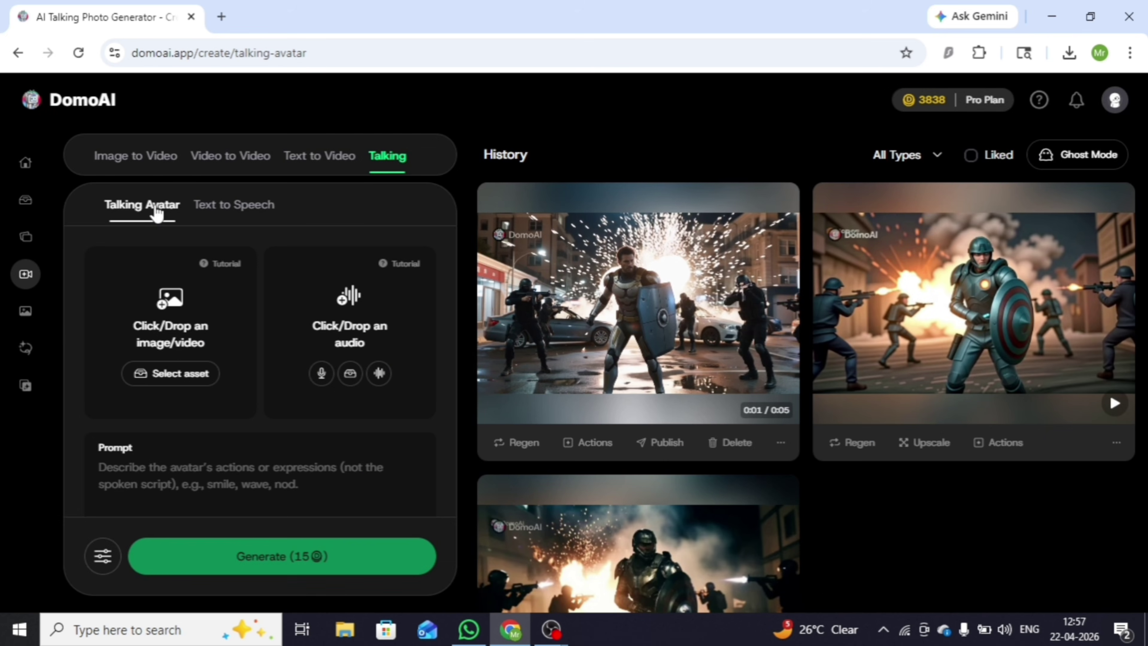
left_click(171, 333)
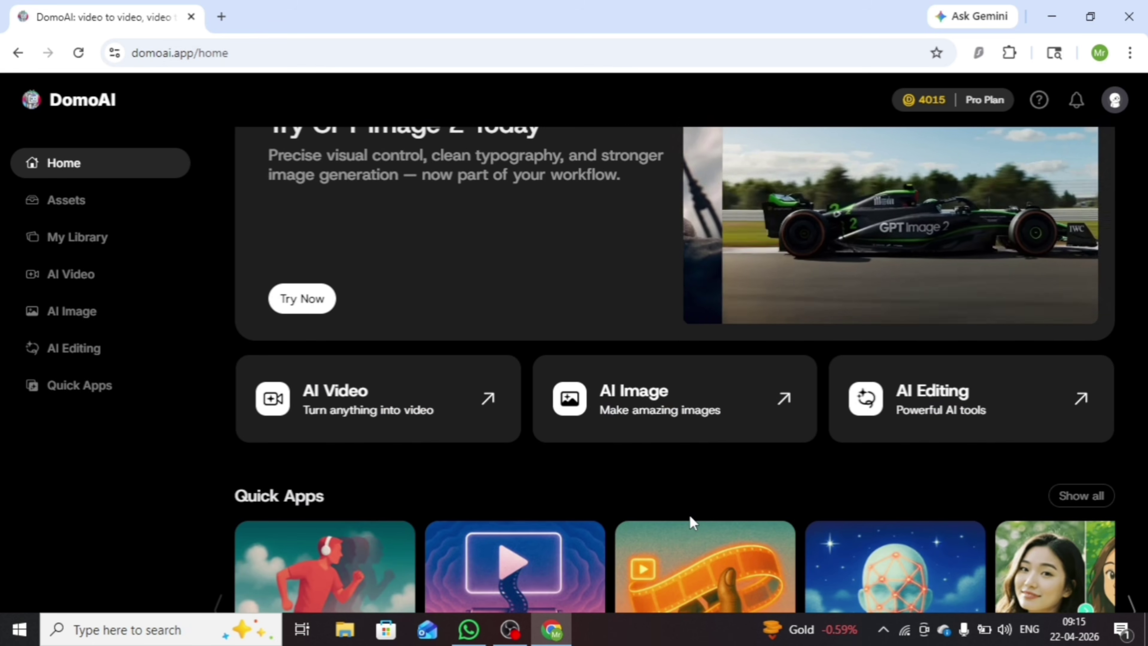
scroll(690, 515, "down", 1)
scroll(690, 516, "down", 4)
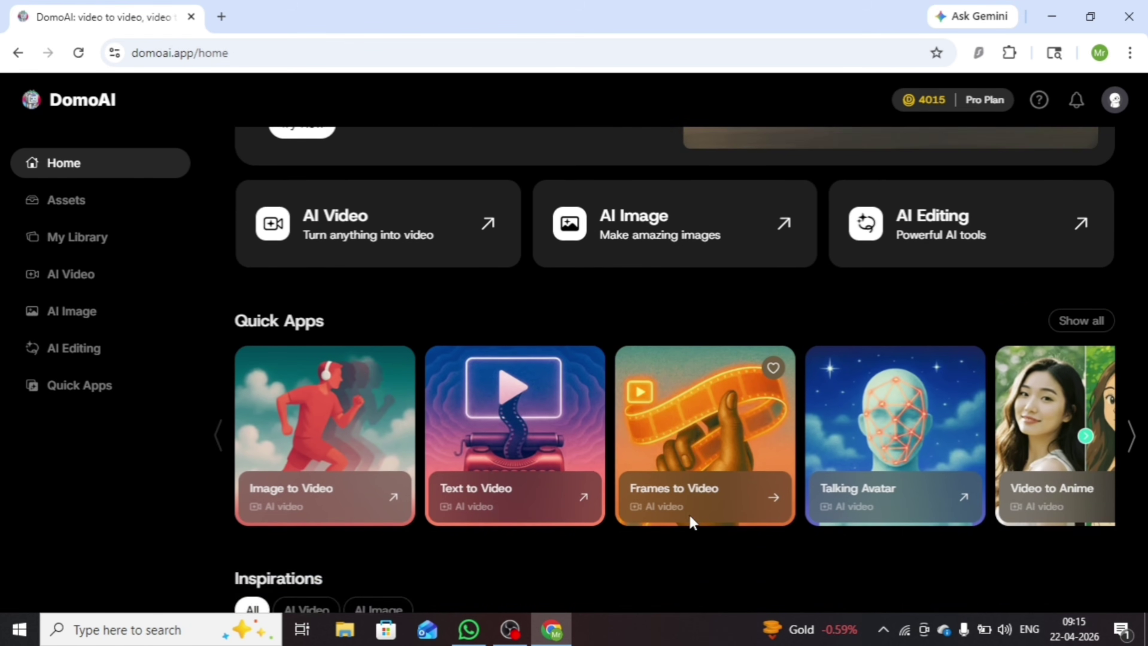
scroll(690, 515, "down", 3)
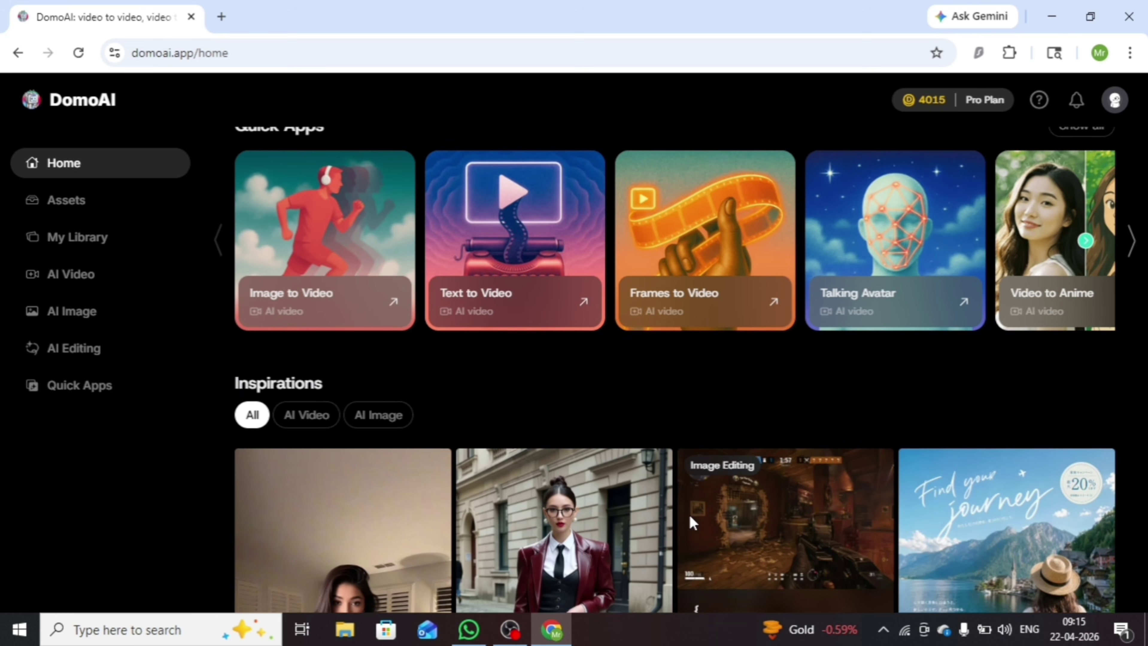